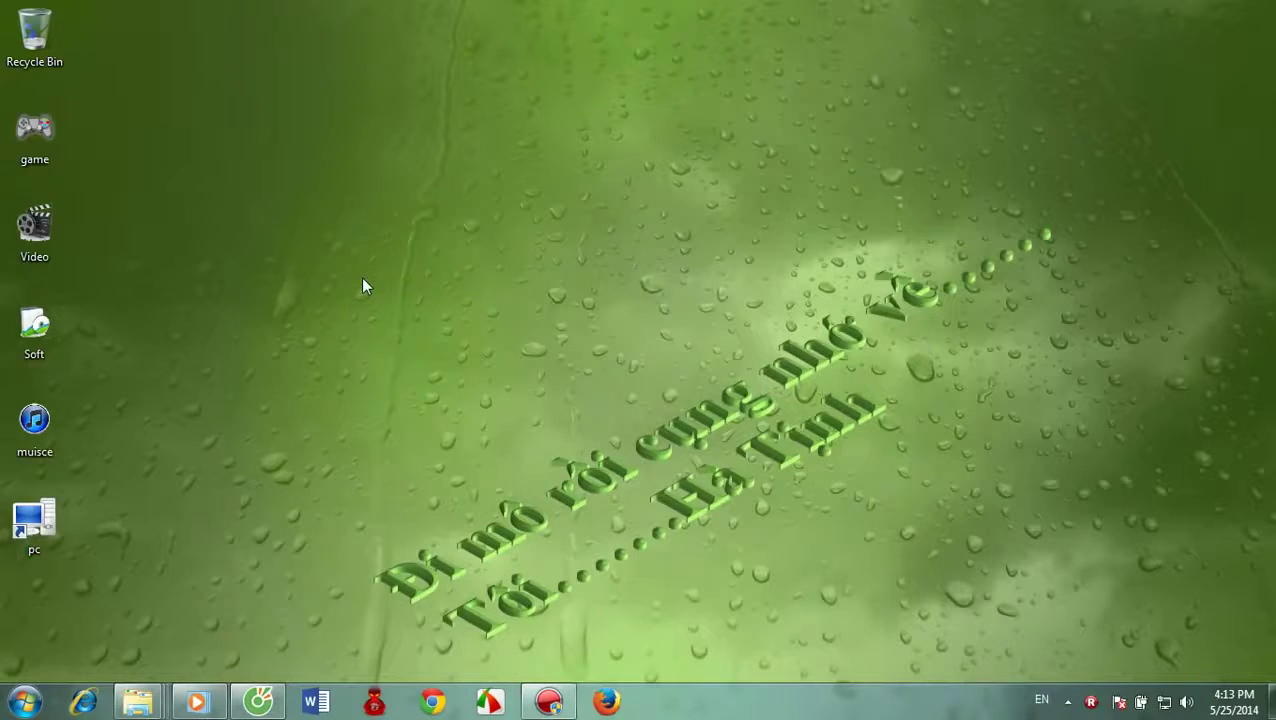
{"action": "right_click", "coordinate": [345, 283]}
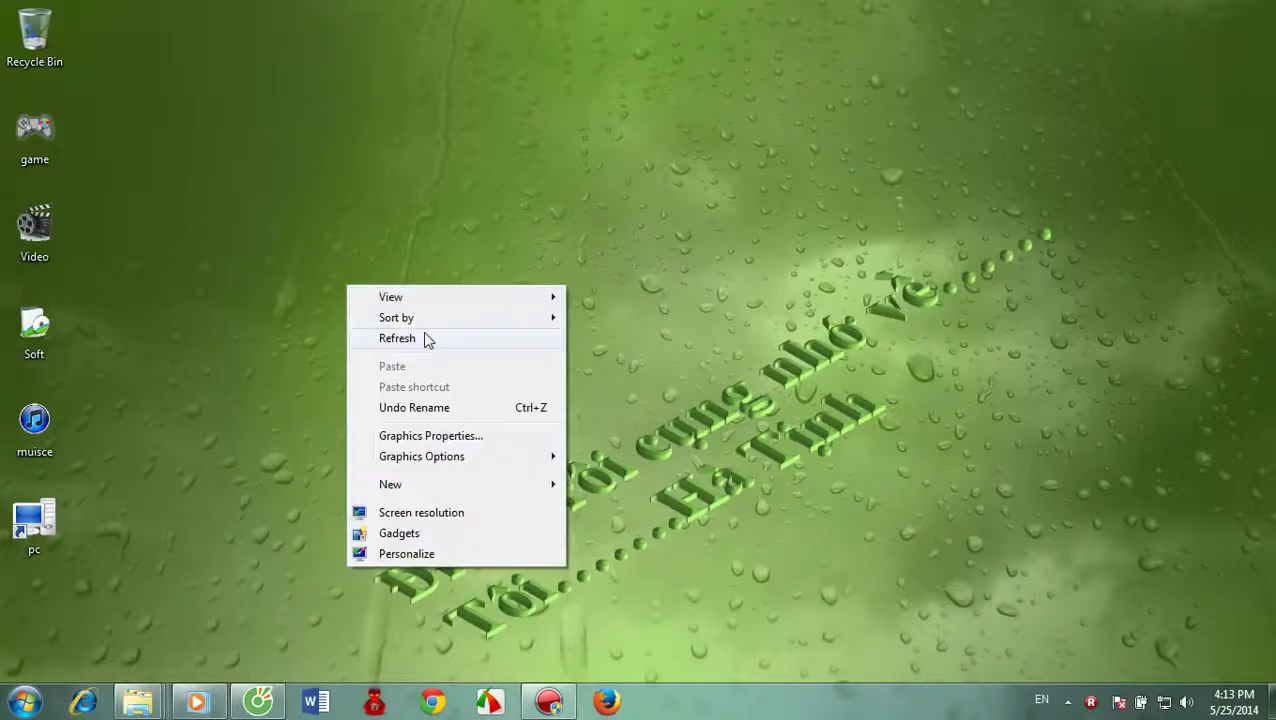
{"action": "left_click", "coordinate": [423, 332]}
{"action": "right_click", "coordinate": [238, 270]}
{"action": "left_click", "coordinate": [285, 322]}
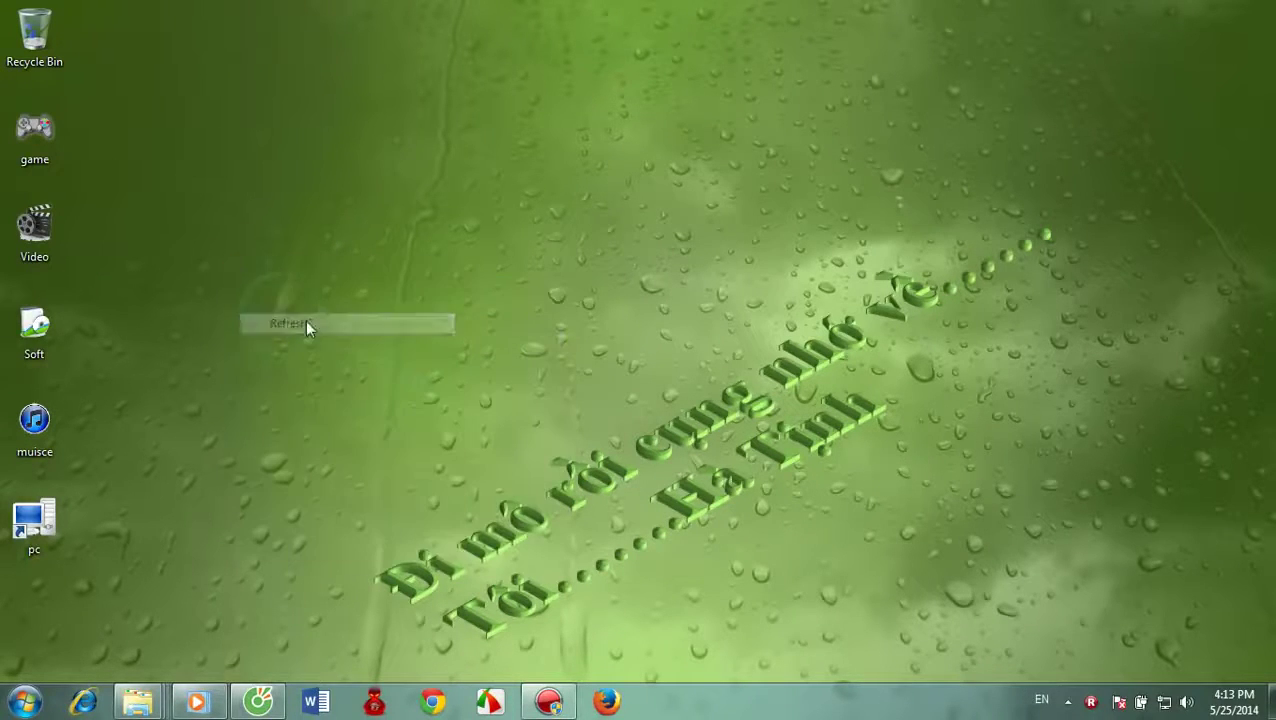
{"action": "right_click", "coordinate": [224, 211]}
{"action": "left_click", "coordinate": [270, 263]}
Open the Hiren's boot folder inside SOFT WARE on the soft (E:) drive.
{"action": "double_click", "coordinate": [49, 514]}
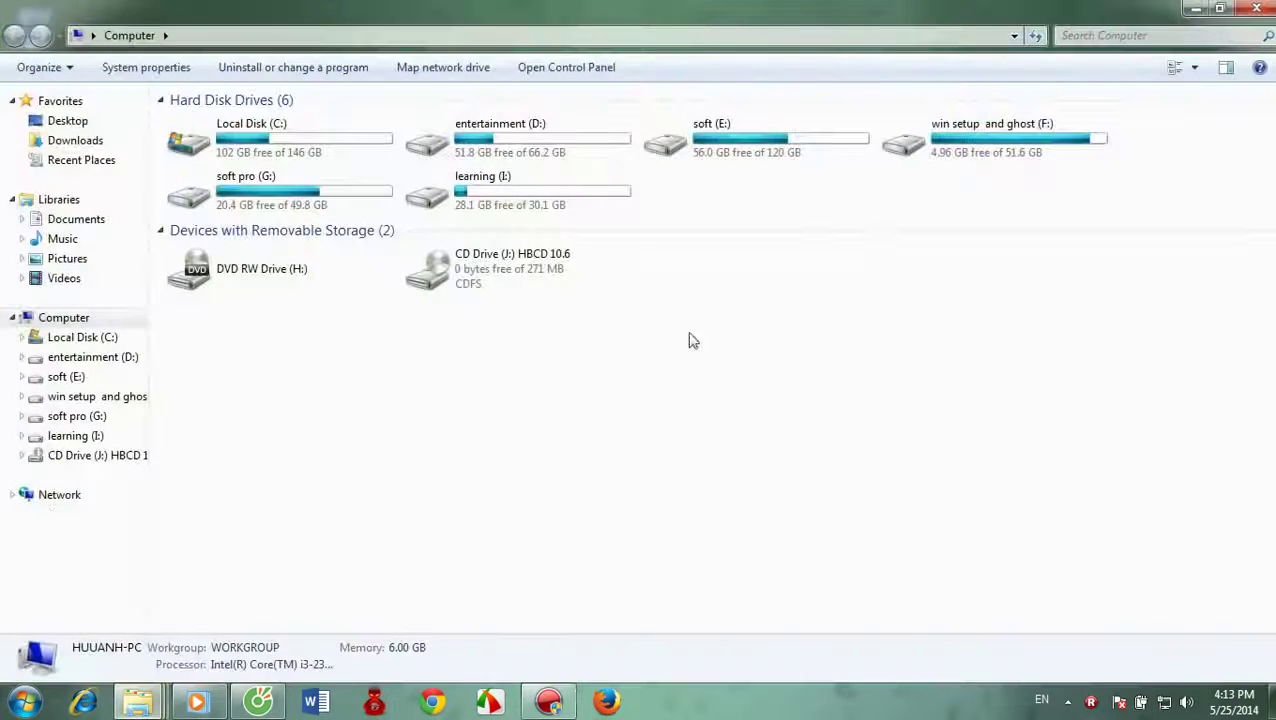
{"action": "double_click", "coordinate": [739, 146]}
{"action": "double_click", "coordinate": [243, 304]}
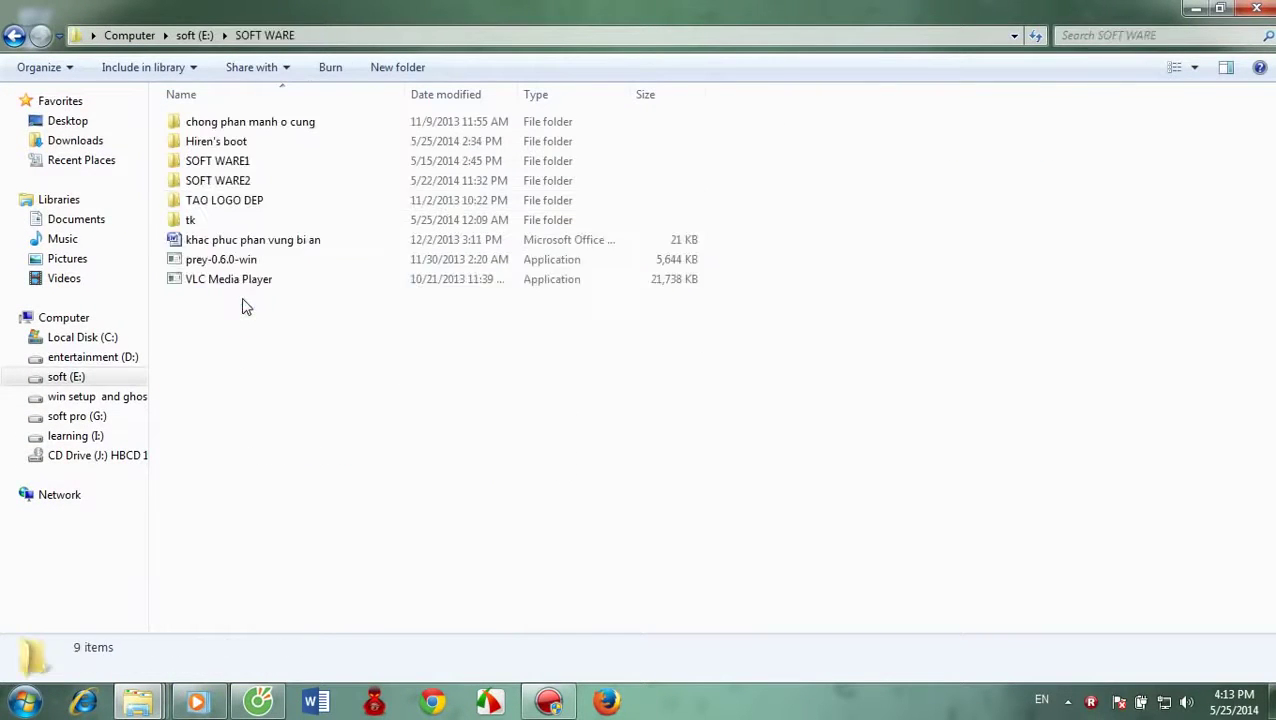
{"action": "left_click", "coordinate": [239, 148]}
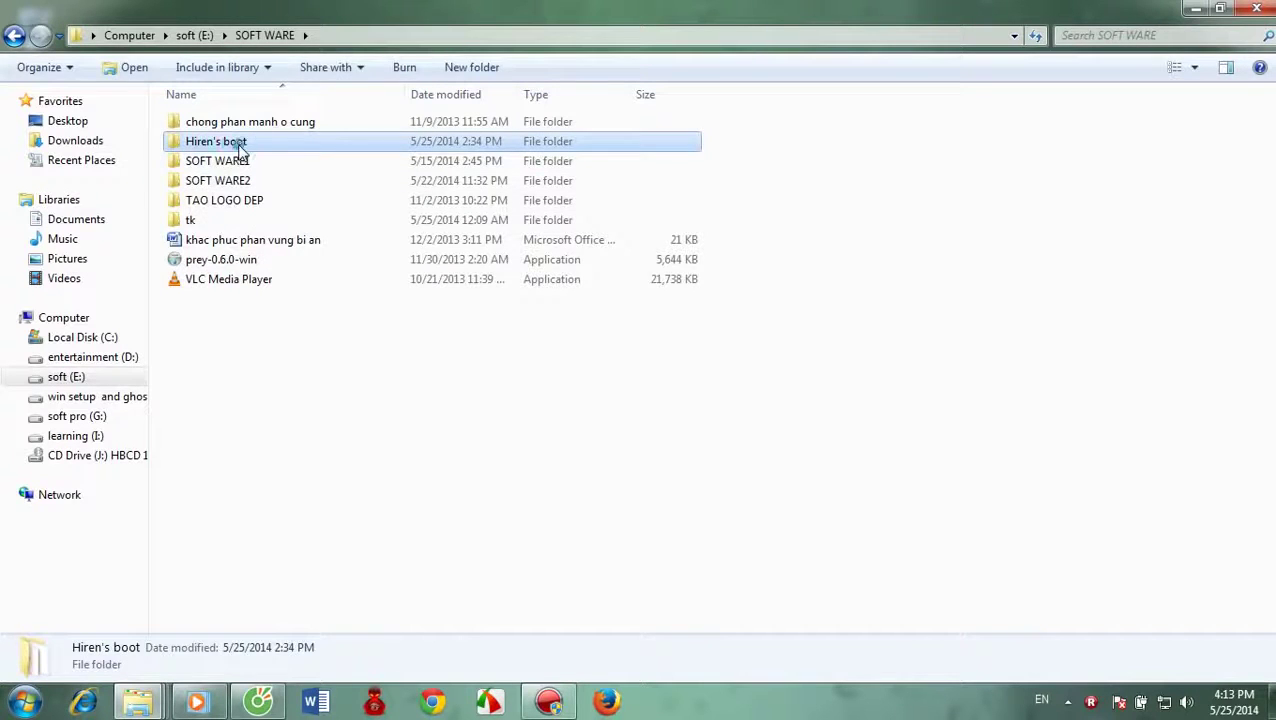
{"action": "double_click", "coordinate": [239, 148]}
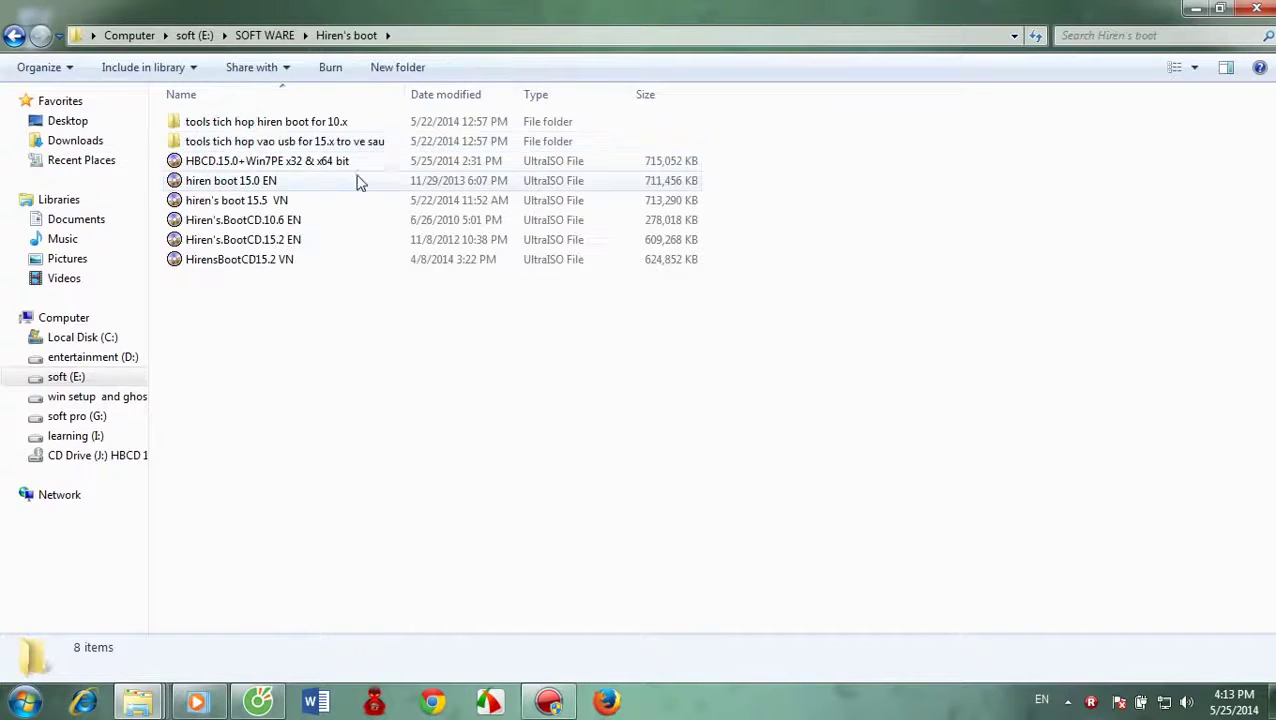
Mount the Hiren's.BootCD.10.6 EN image to virtual drive J: with UltraISO and minimize the folder window.
{"action": "left_click", "coordinate": [300, 222]}
{"action": "right_click", "coordinate": [302, 222]}
{"action": "mouse_move", "coordinate": [612, 258]}
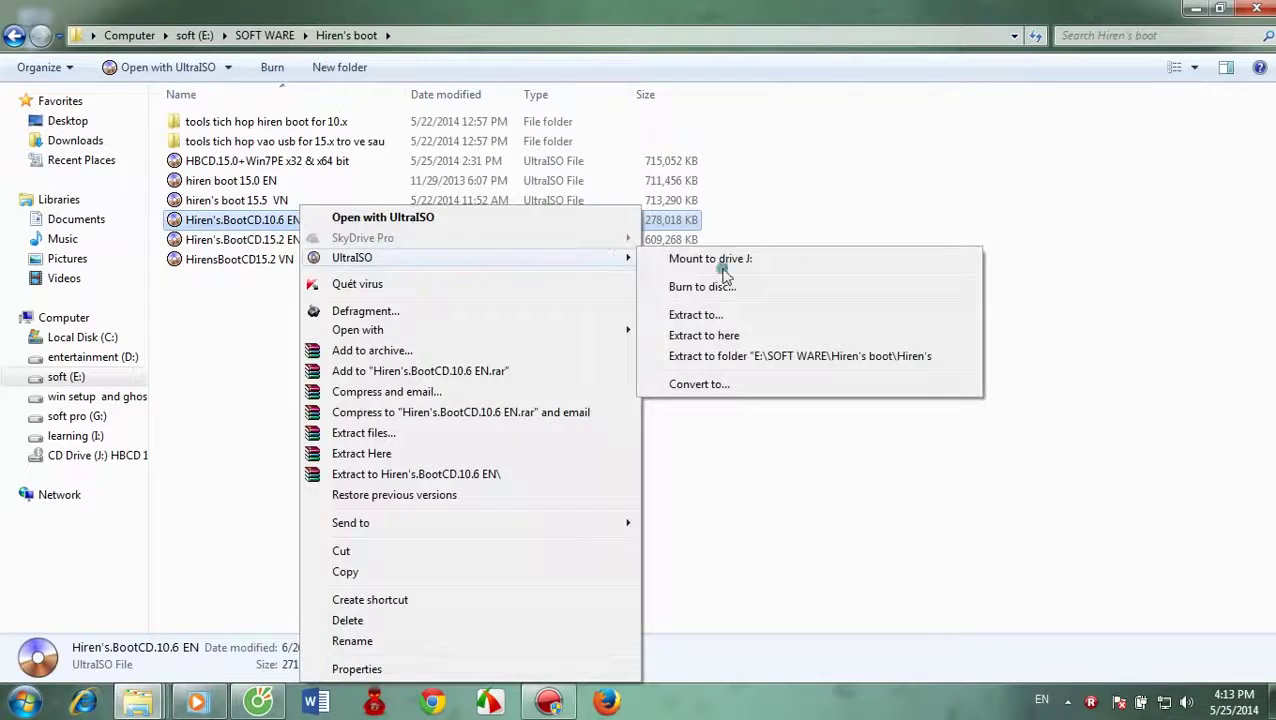
{"action": "left_click", "coordinate": [712, 259]}
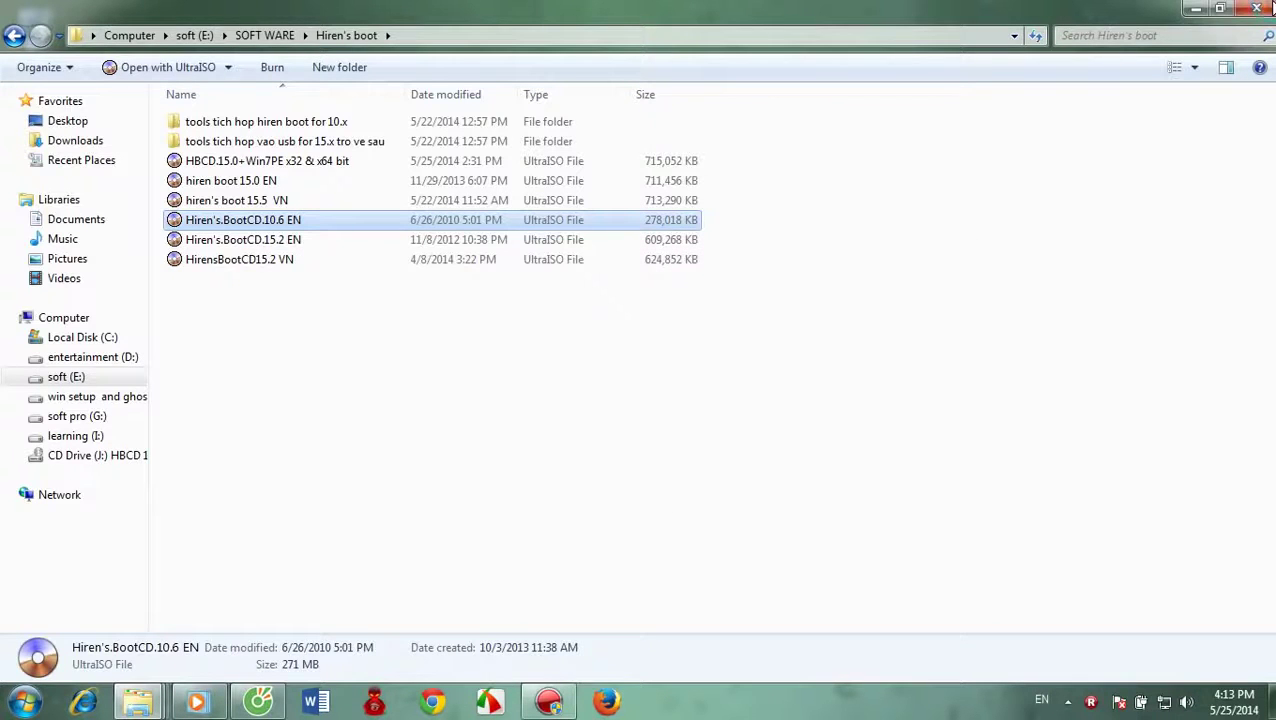
{"action": "left_click", "coordinate": [1197, 9]}
{"action": "right_click", "coordinate": [422, 152]}
{"action": "left_click", "coordinate": [462, 203]}
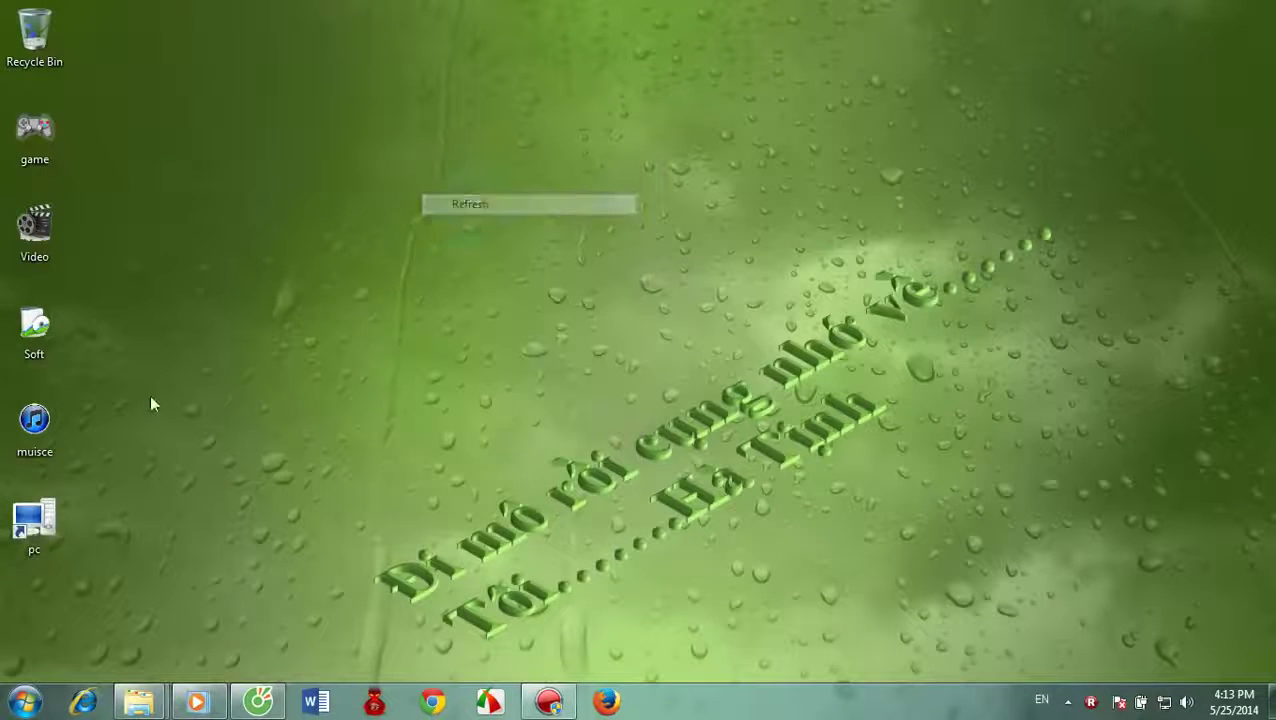
Open the entertainment (D:) drive, look inside its icon folder and return to the drive's root.
{"action": "double_click", "coordinate": [36, 530]}
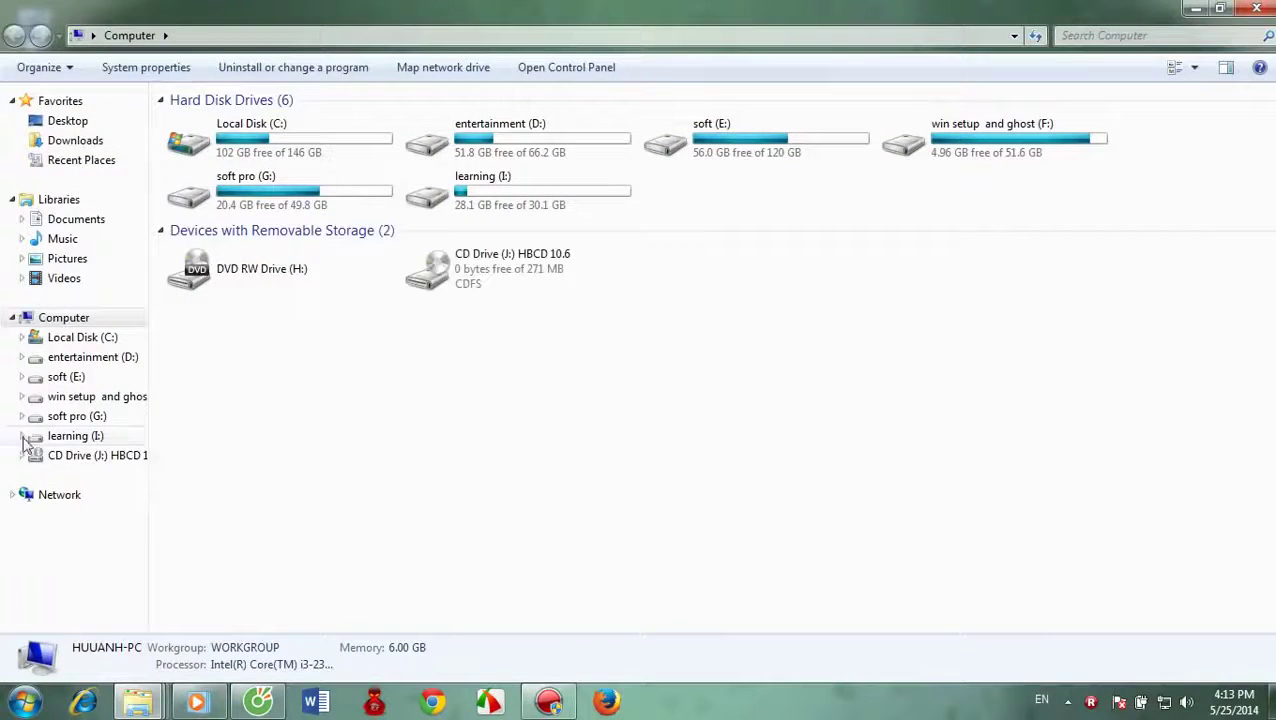
{"action": "double_click", "coordinate": [500, 135]}
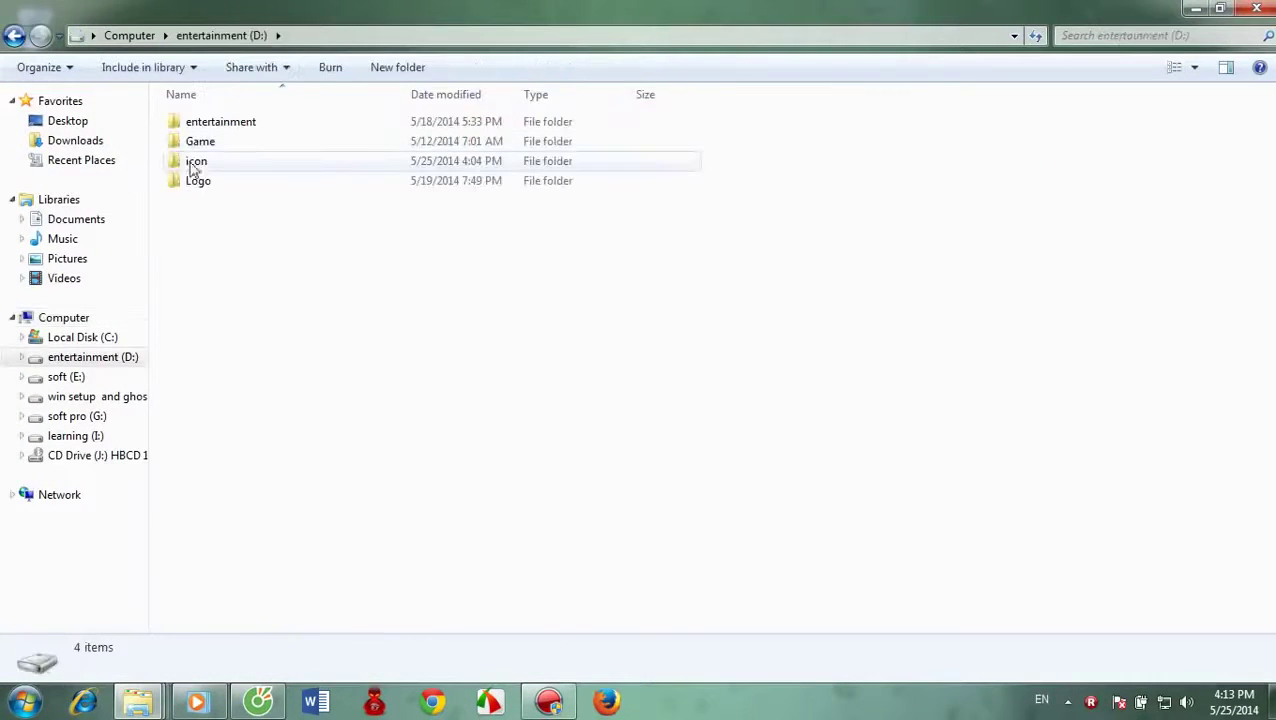
{"action": "left_click", "coordinate": [197, 166]}
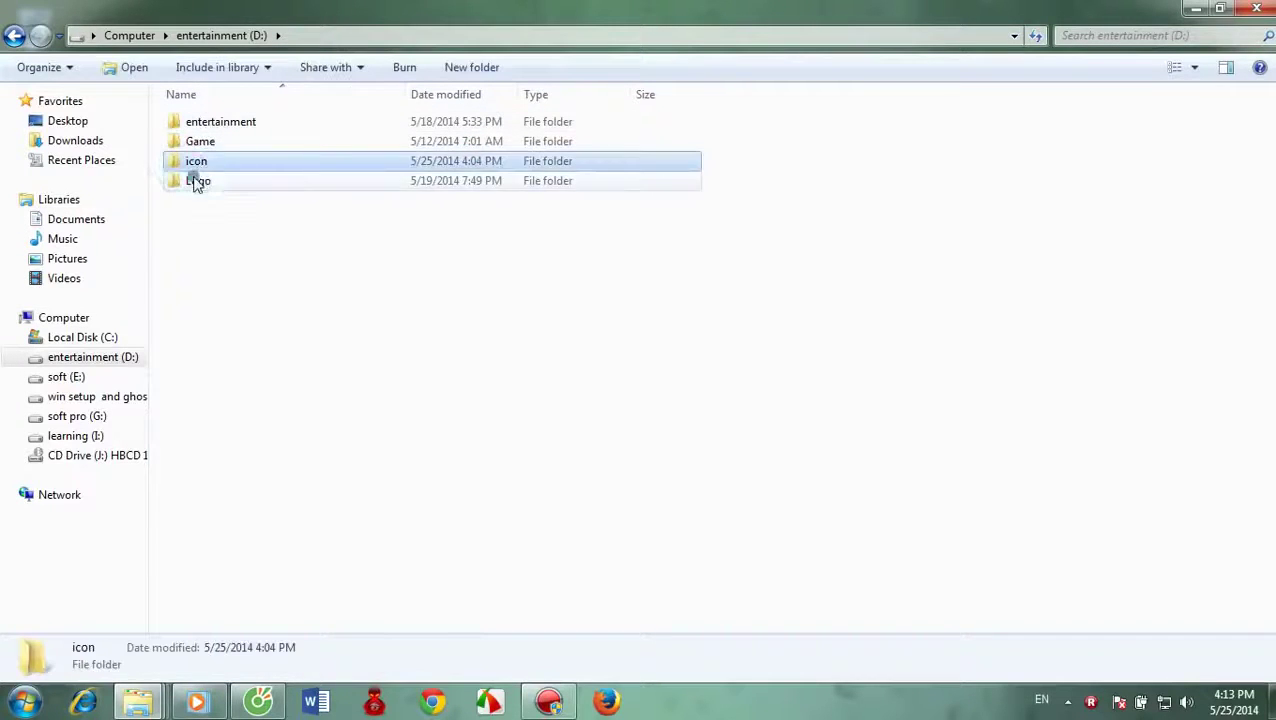
{"action": "left_click", "coordinate": [194, 178]}
{"action": "double_click", "coordinate": [194, 161]}
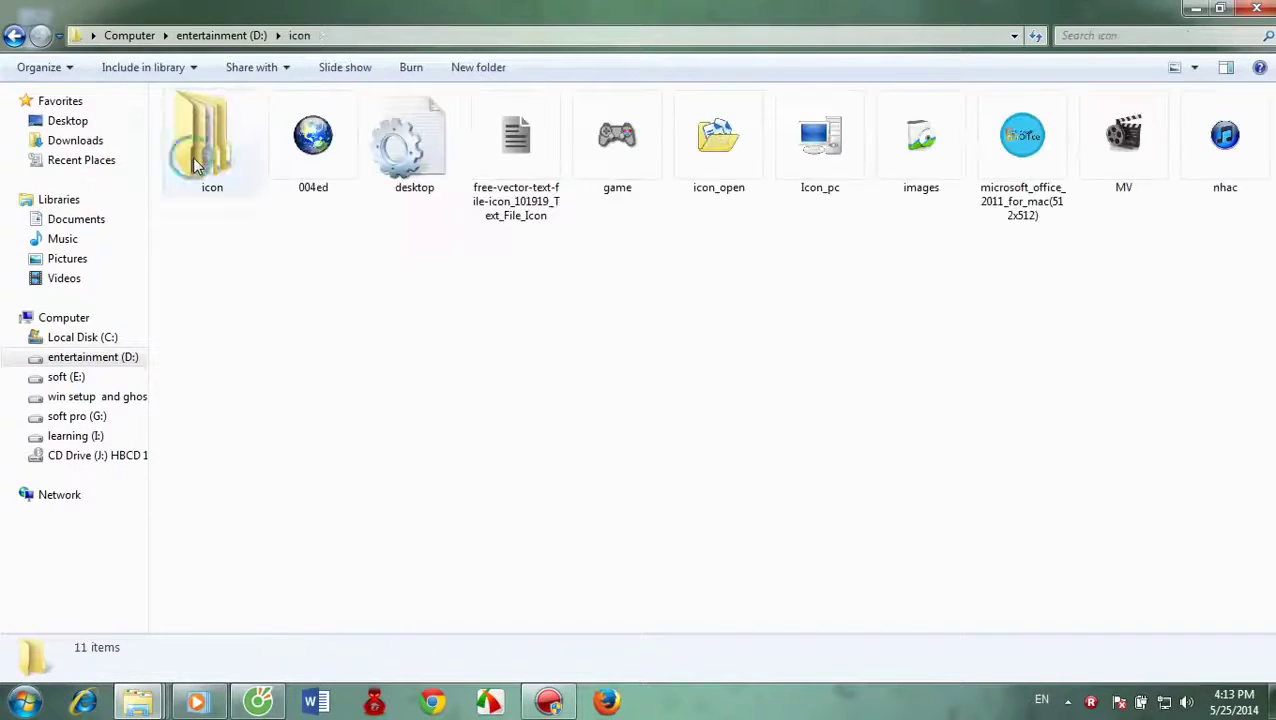
{"action": "left_click", "coordinate": [14, 35]}
{"action": "left_click", "coordinate": [219, 239]}
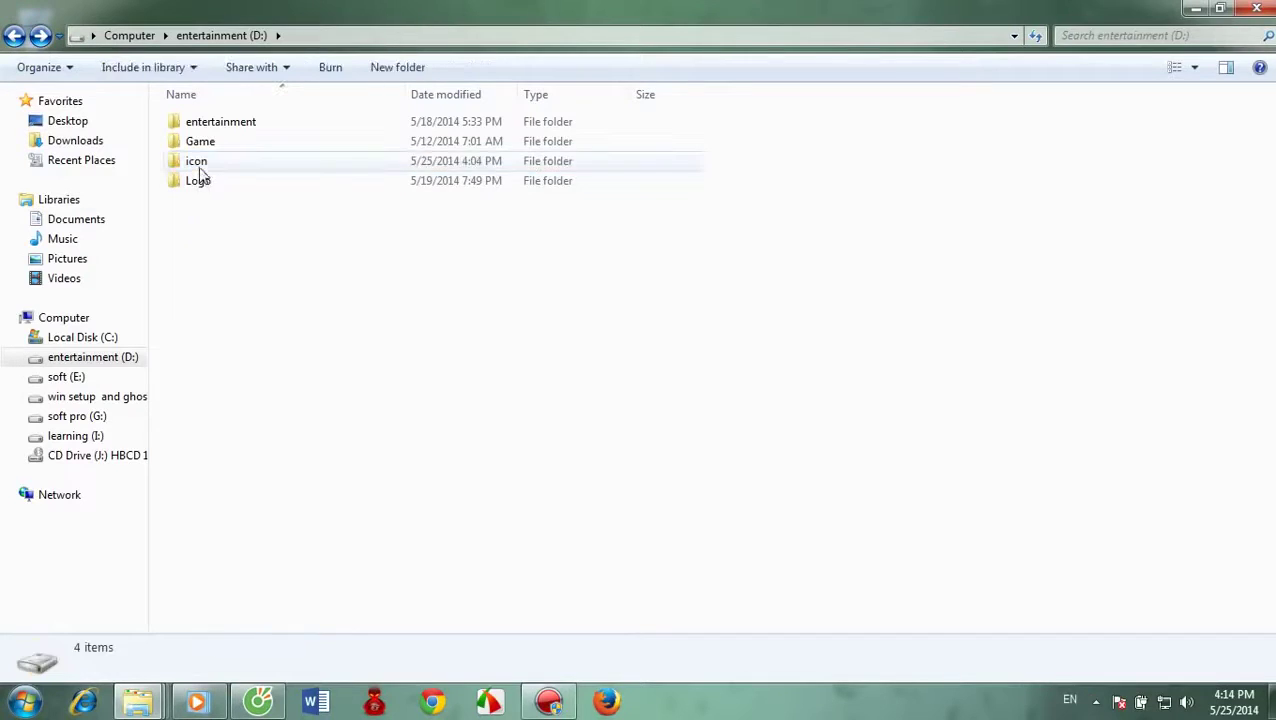
Make a copy of the icon folder in the root of the entertainment (D:) drive.
{"action": "right_click", "coordinate": [201, 163]}
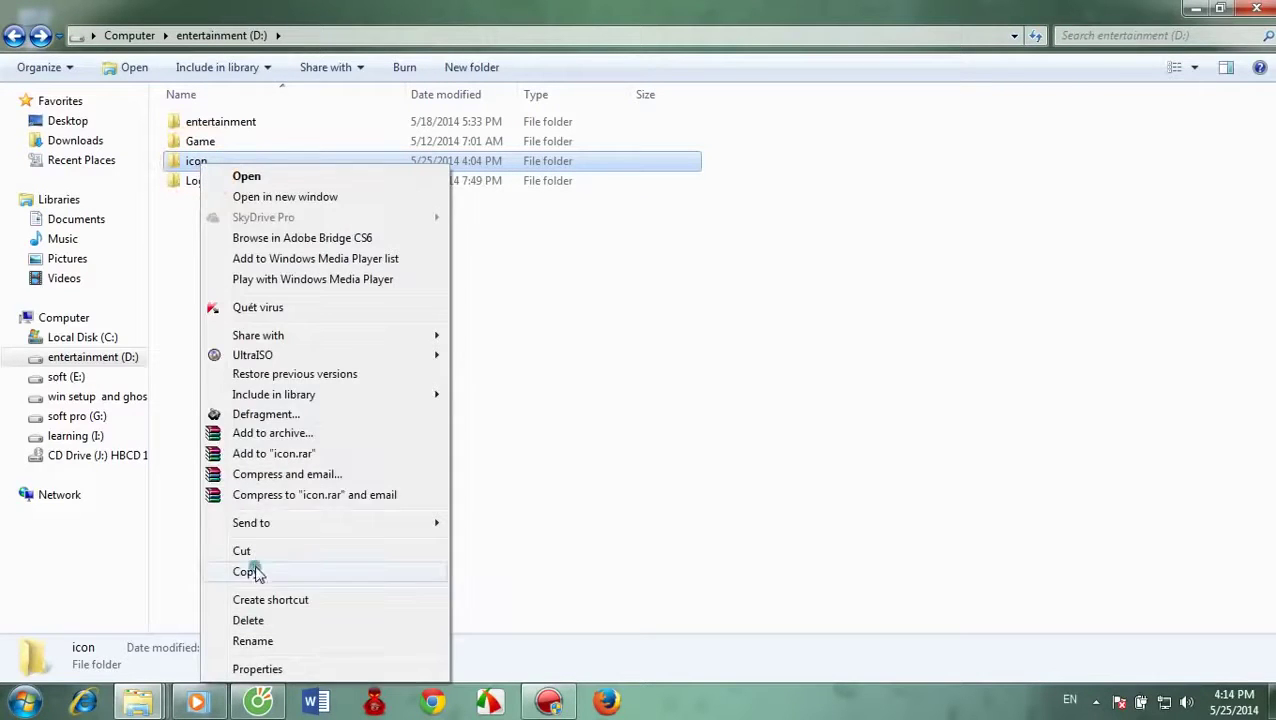
{"action": "left_click", "coordinate": [250, 572]}
{"action": "right_click", "coordinate": [251, 316]}
{"action": "left_click", "coordinate": [305, 446]}
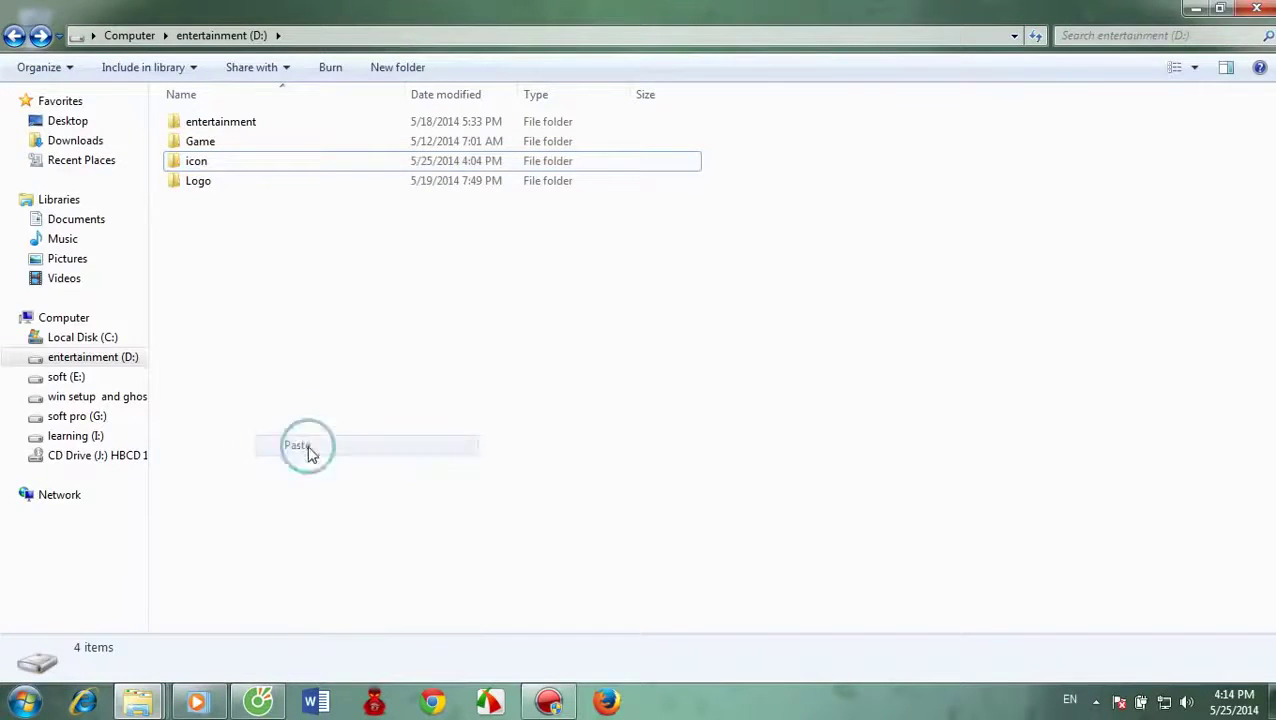
Rename the copied icon folder as "khoi phuc du lieu".
{"action": "right_click", "coordinate": [226, 202]}
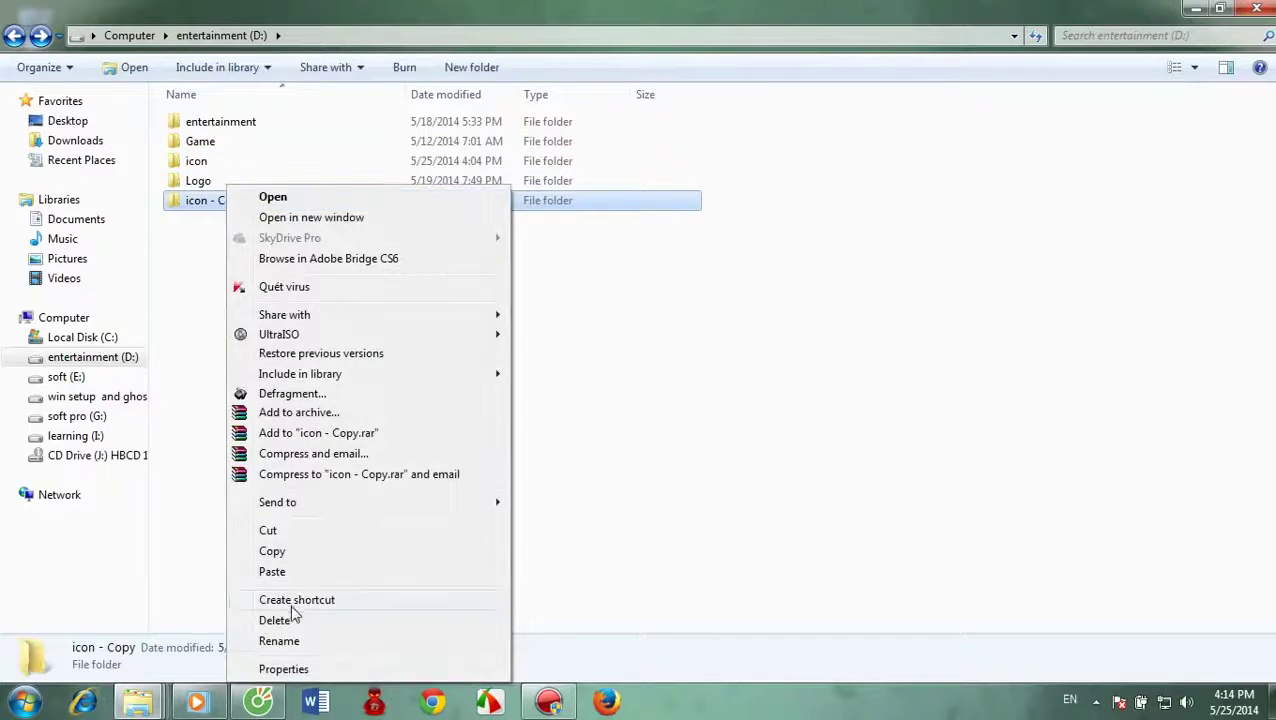
{"action": "left_click", "coordinate": [290, 640]}
{"action": "type", "text": "khoi phuc du lieu"}
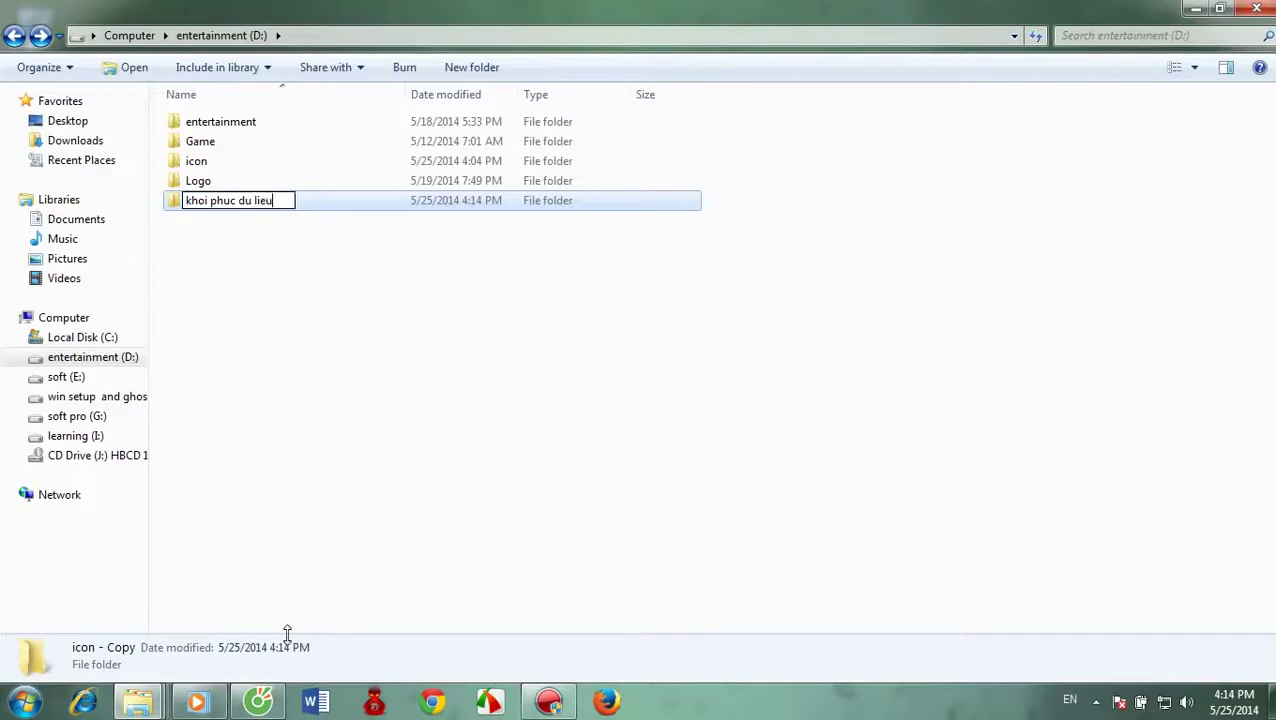
{"action": "key", "text": "Return"}
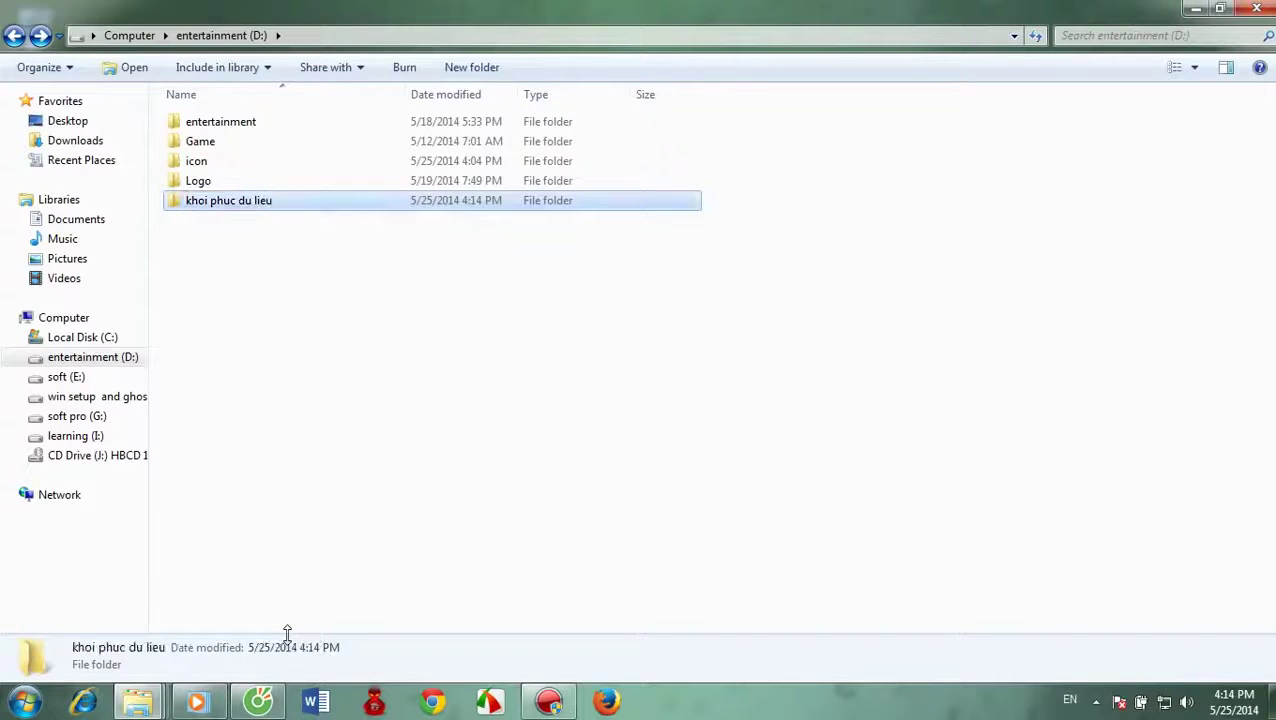
Permanently delete the "khoi phuc du lieu" folder, bypassing the Recycle Bin, and close the drive window.
{"action": "left_click", "coordinate": [244, 280]}
{"action": "left_click", "coordinate": [258, 203]}
{"action": "key", "text": "shift+Delete"}
{"action": "key", "text": "Return"}
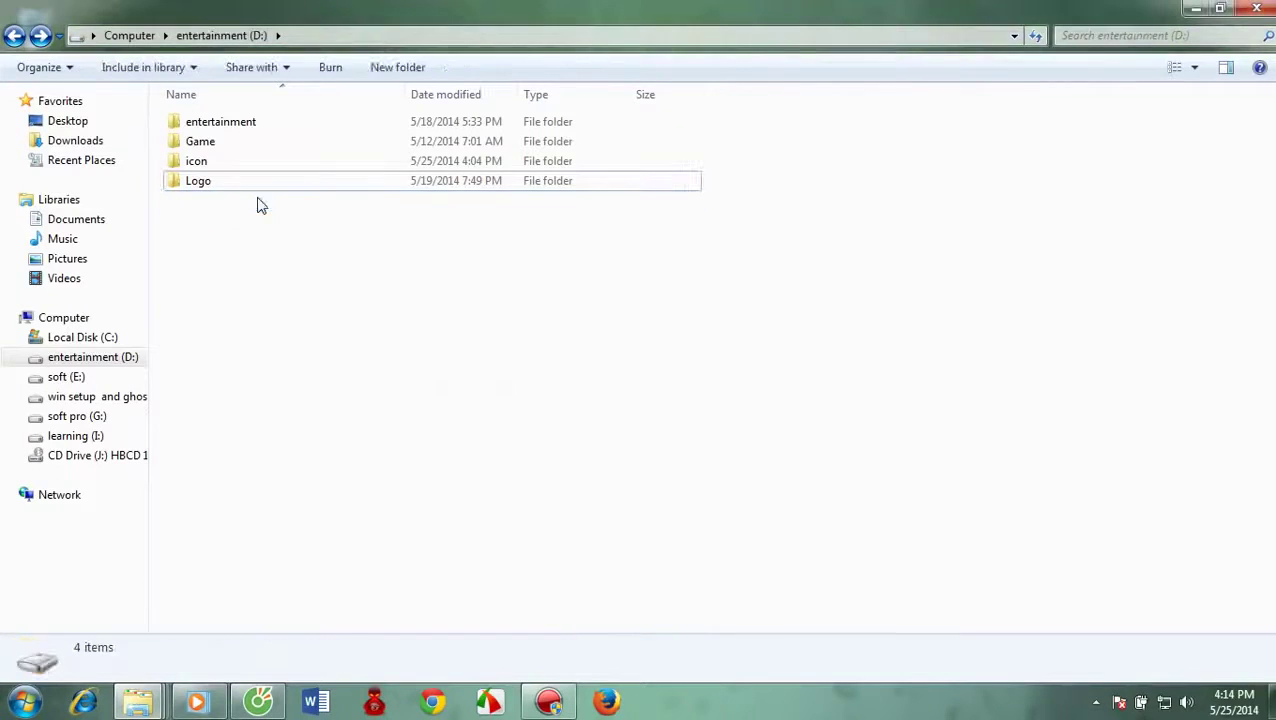
{"action": "left_click", "coordinate": [1255, 8]}
{"action": "right_click", "coordinate": [211, 209]}
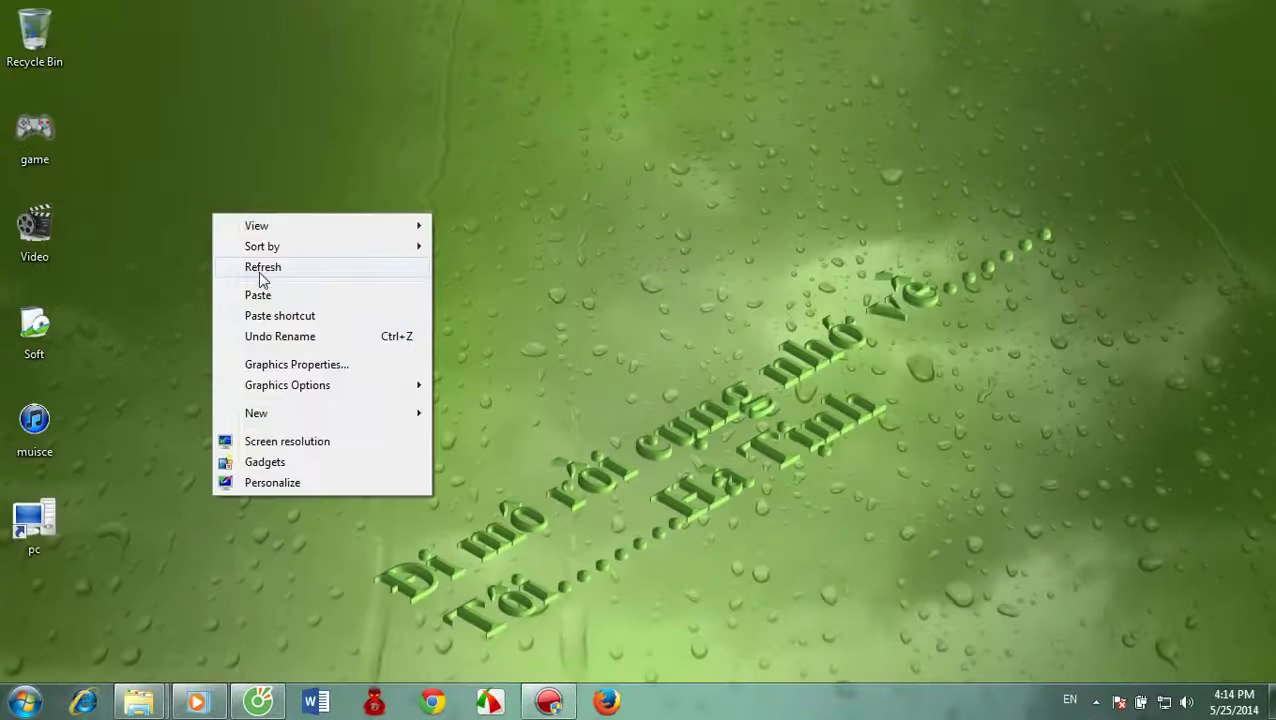
{"action": "left_click", "coordinate": [262, 265]}
{"action": "right_click", "coordinate": [268, 202]}
{"action": "left_click", "coordinate": [358, 257]}
{"action": "right_click", "coordinate": [339, 249]}
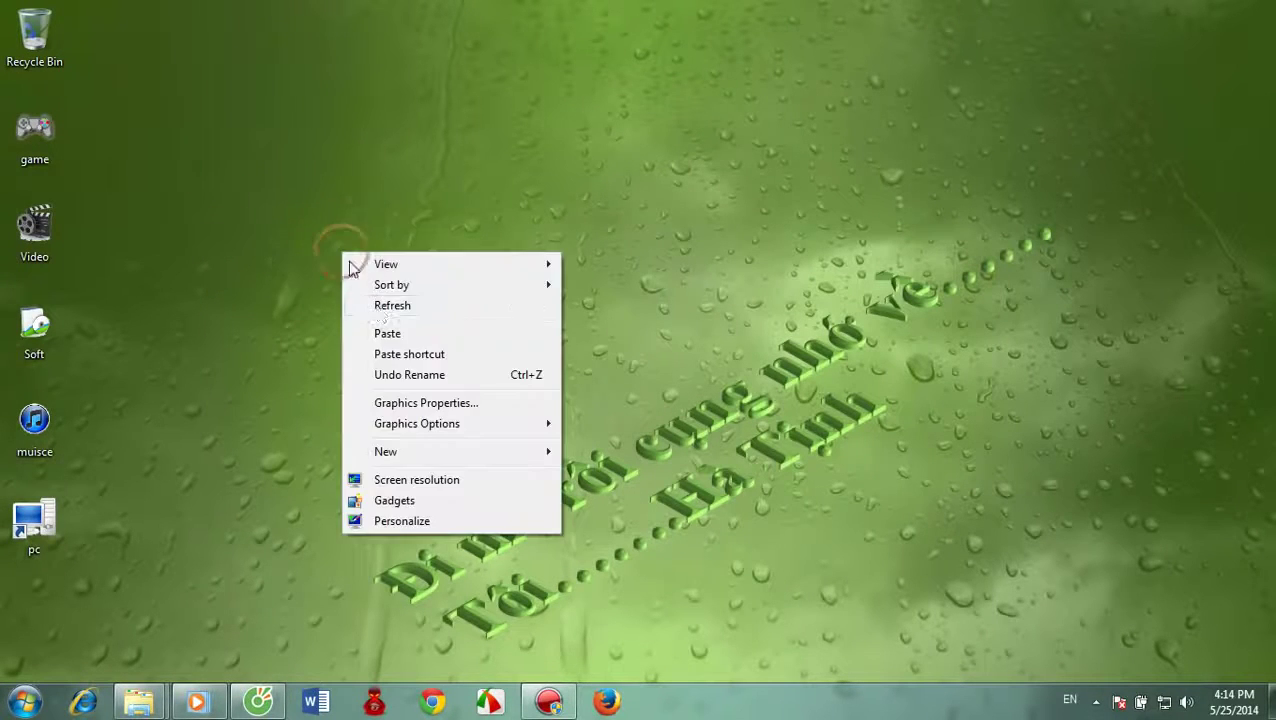
{"action": "left_click", "coordinate": [378, 303]}
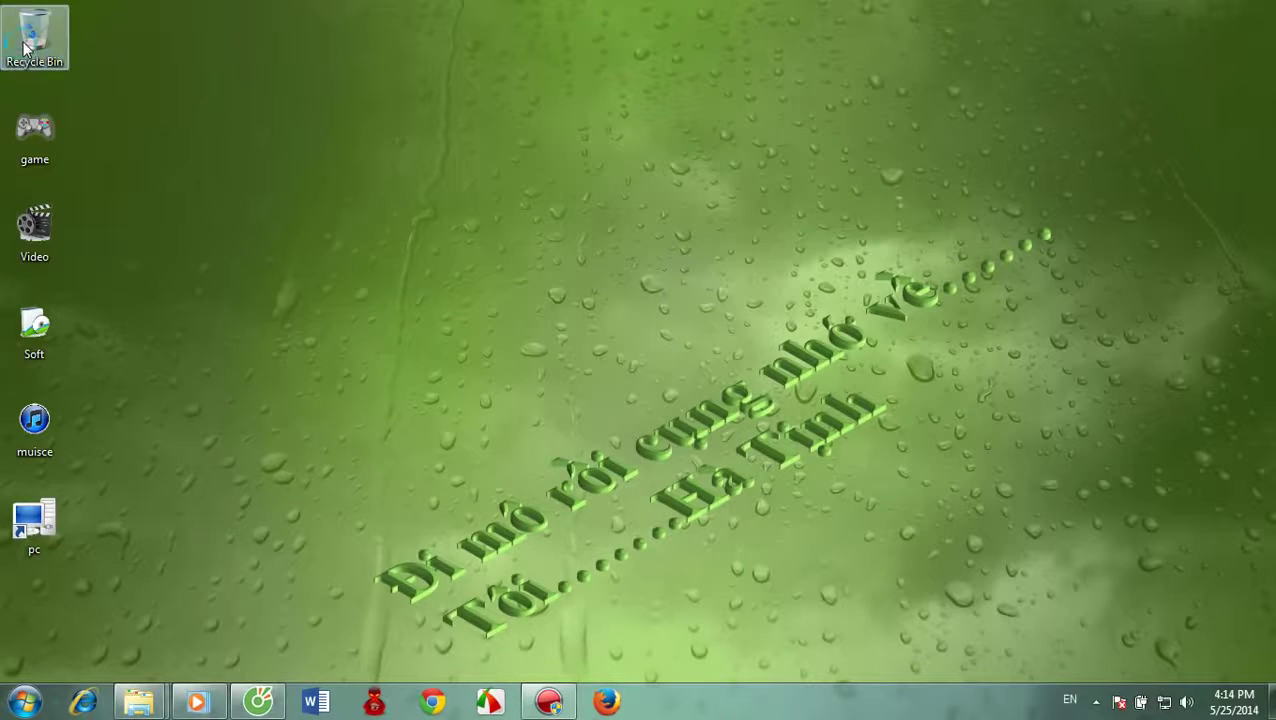
Check the Recycle Bin for the deleted folder, close it and refresh the desktop.
{"action": "double_click", "coordinate": [16, 64]}
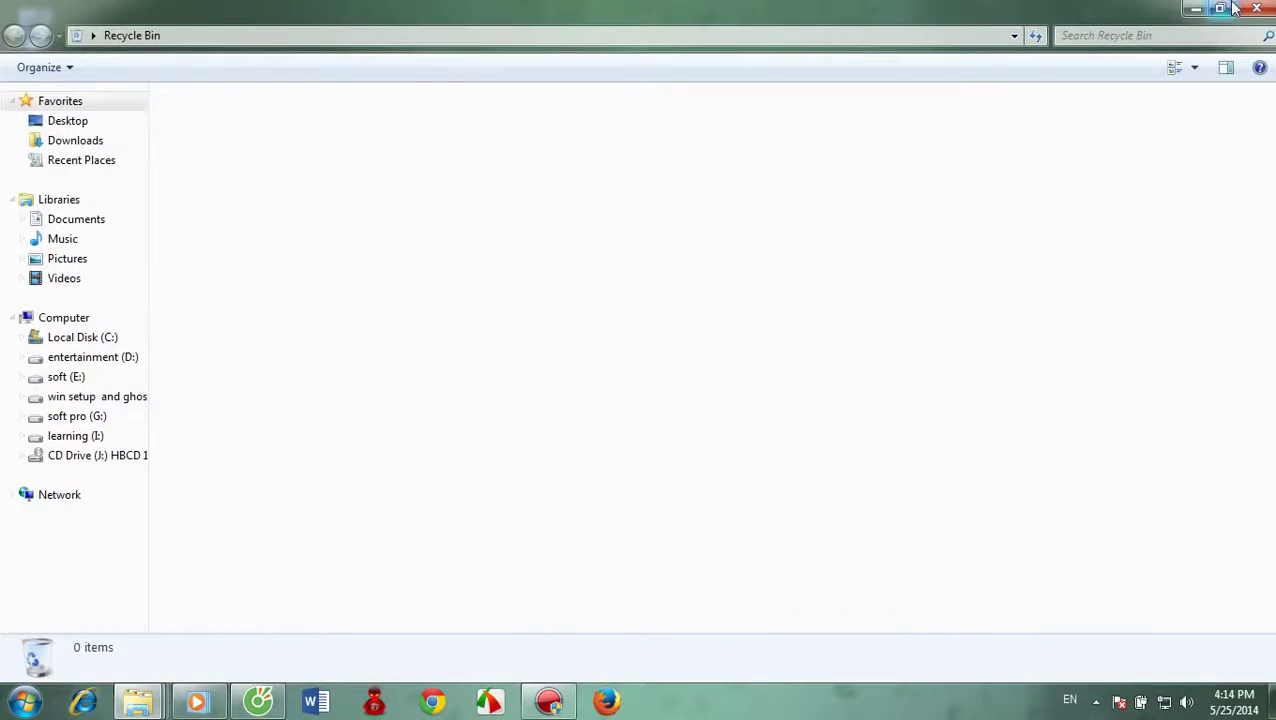
{"action": "left_click", "coordinate": [1254, 8]}
{"action": "right_click", "coordinate": [357, 102]}
{"action": "left_click", "coordinate": [390, 157]}
{"action": "right_click", "coordinate": [298, 140]}
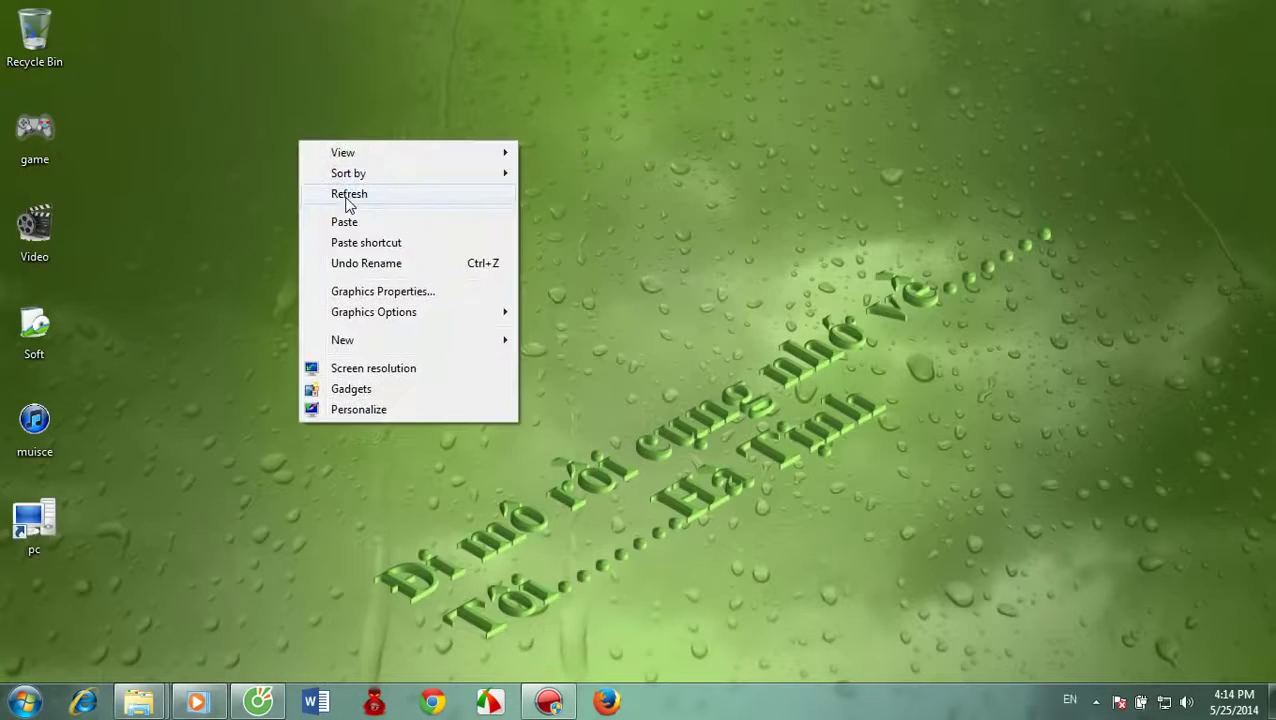
{"action": "left_click", "coordinate": [349, 196]}
Open the WinTools folder inside HBCD on the mounted CD Drive (J:) HBCD 10.6.
{"action": "double_click", "coordinate": [34, 522]}
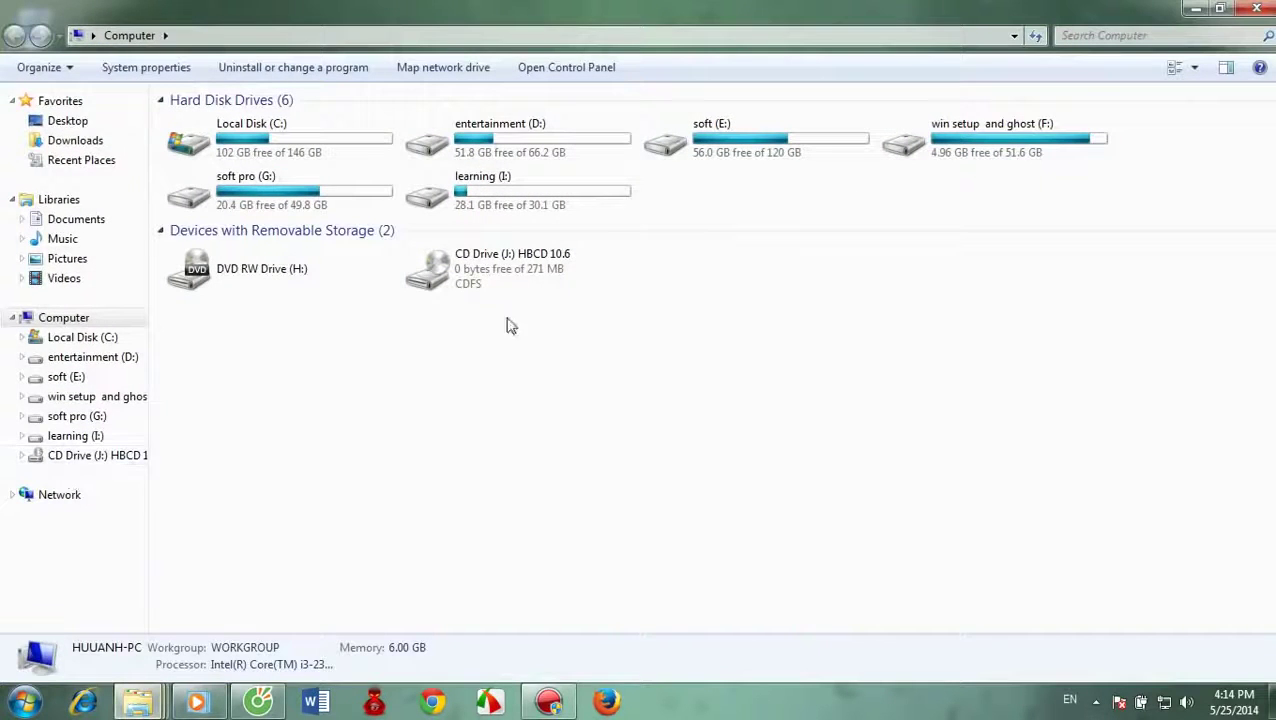
{"action": "double_click", "coordinate": [513, 264]}
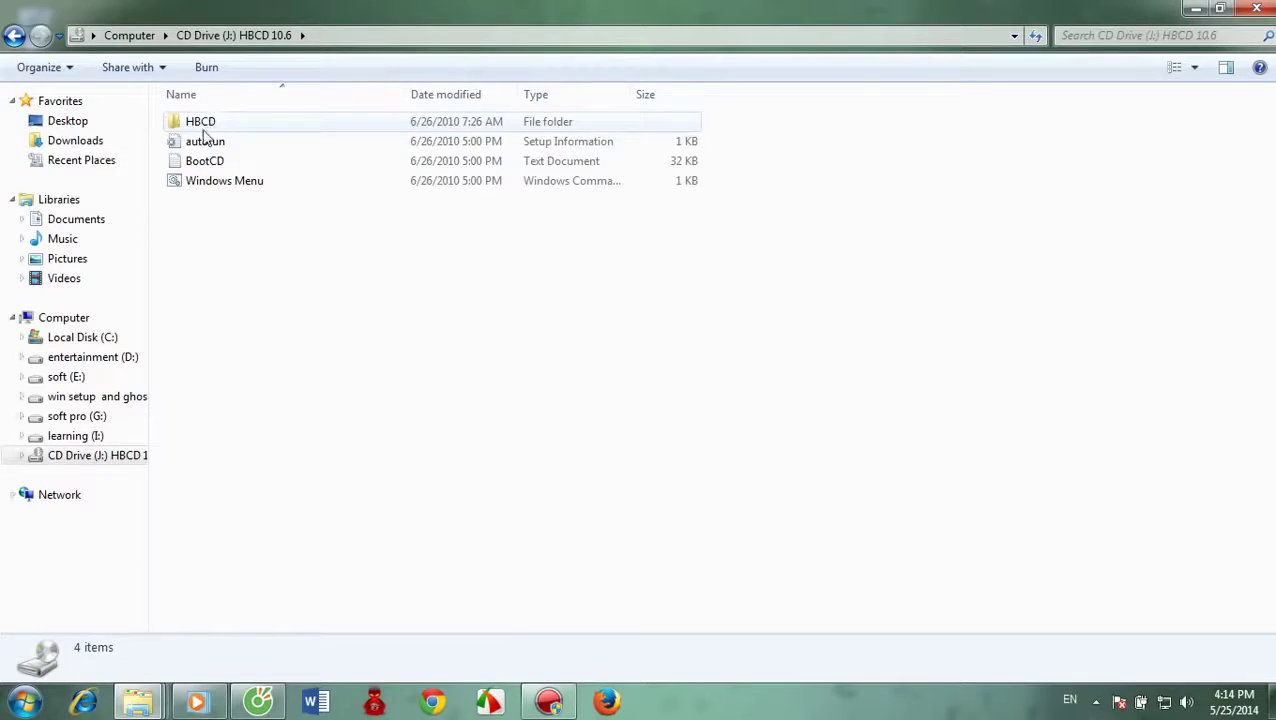
{"action": "double_click", "coordinate": [196, 124]}
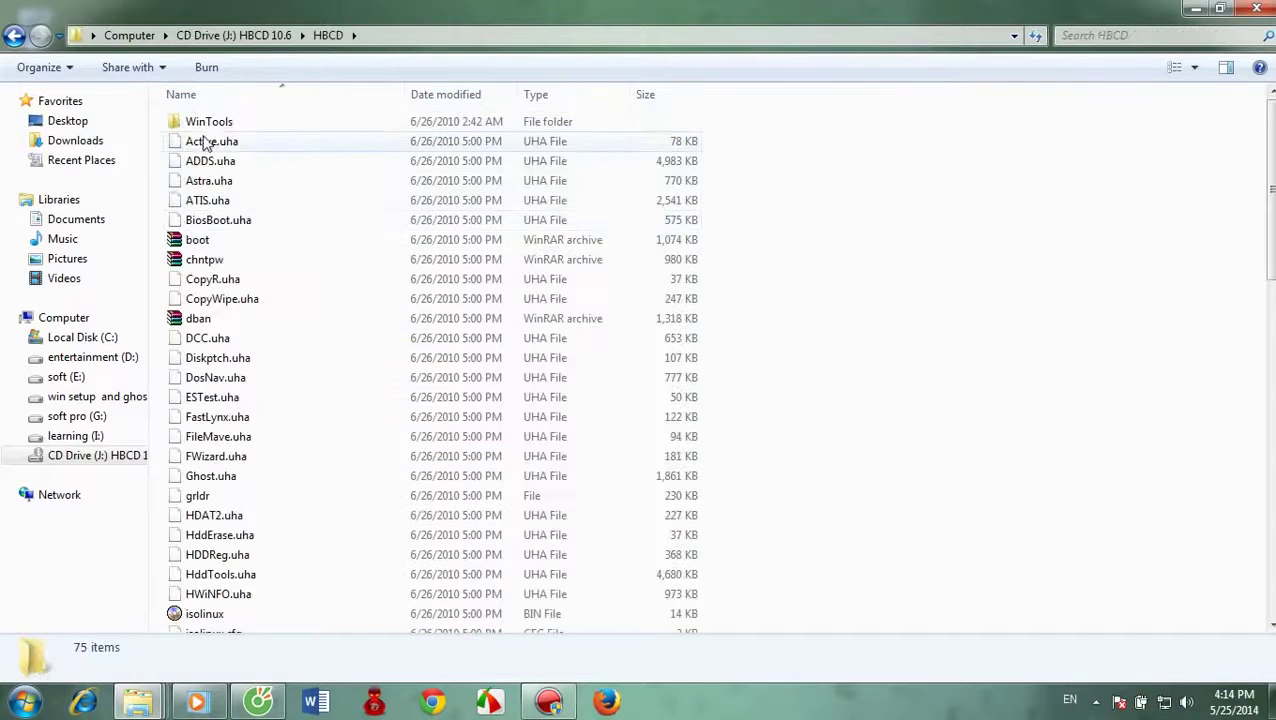
{"action": "double_click", "coordinate": [214, 122]}
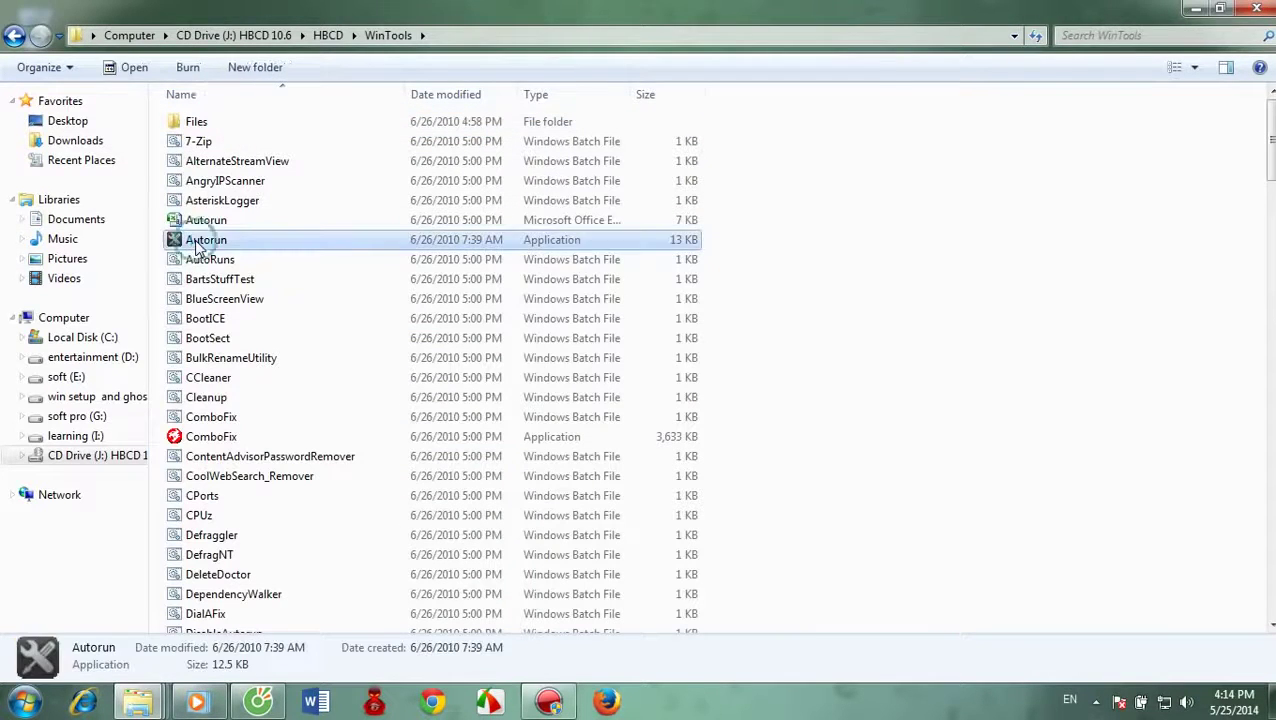
Run the Autorun application, minimize the folder window and move the Hiren's BootCD Program Launcher aside on the desktop.
{"action": "double_click", "coordinate": [200, 240]}
{"action": "left_click", "coordinate": [1195, 10]}
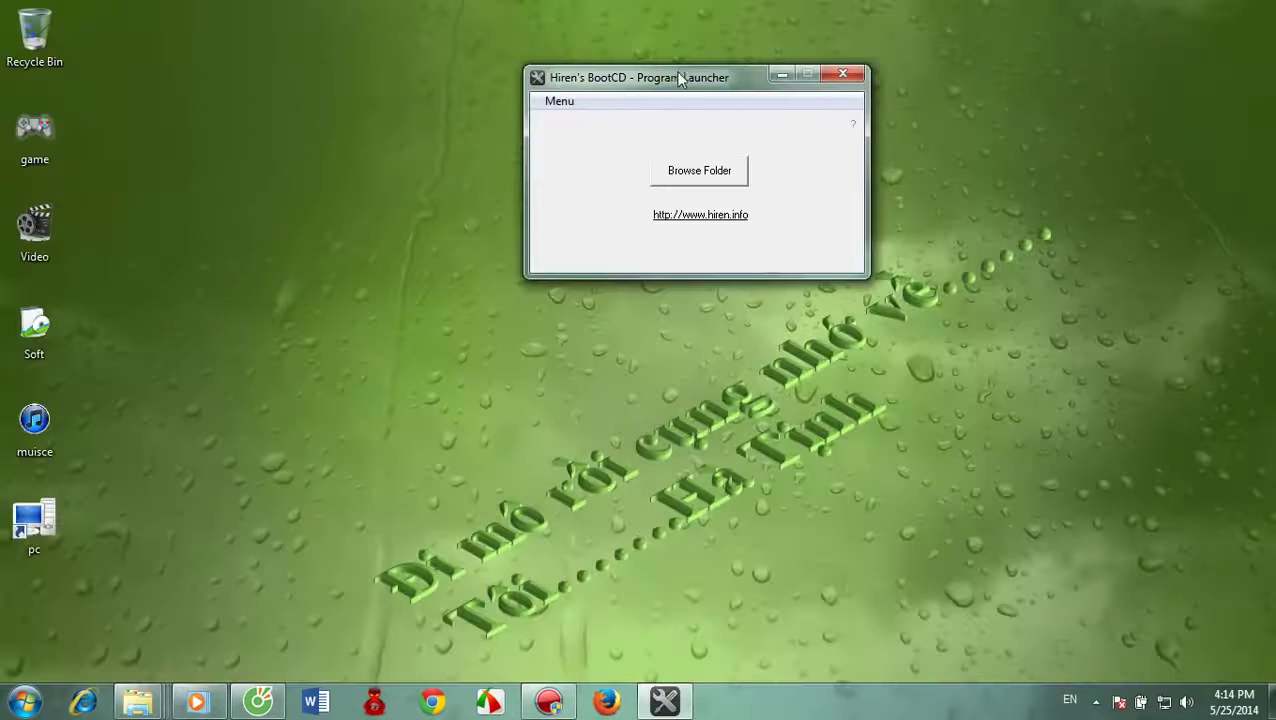
{"action": "left_click_drag", "start_coordinate": [723, 80], "coordinate": [405, 70]}
{"action": "right_click", "coordinate": [734, 47]}
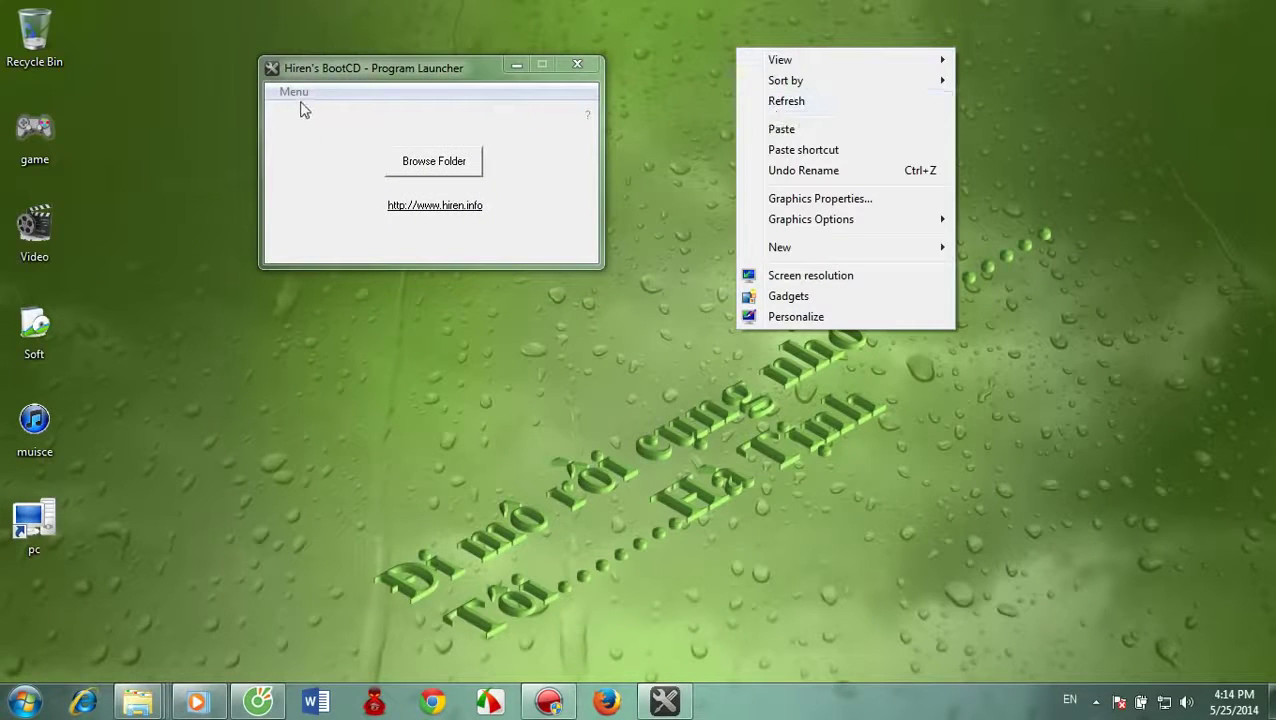
{"action": "left_click", "coordinate": [775, 101]}
Look through the launcher's Recovery tools and the GetDataBack versions for NTFS and FAT.
{"action": "left_click", "coordinate": [293, 91]}
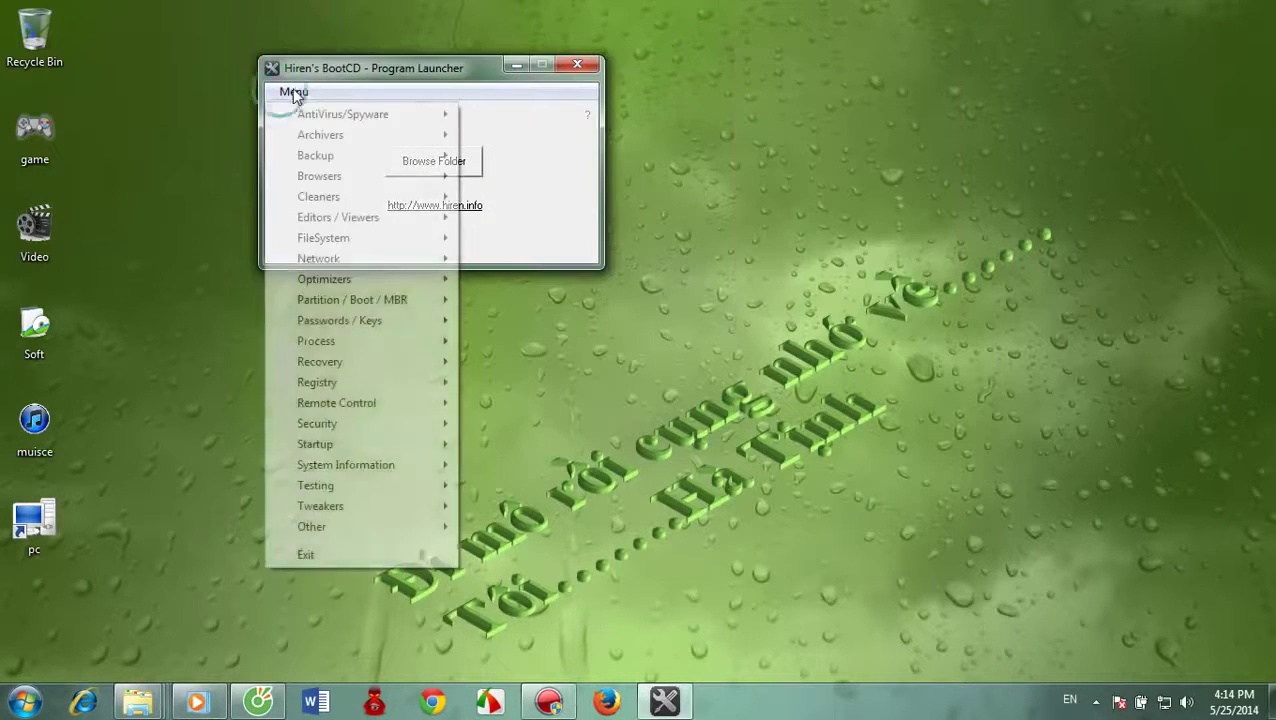
{"action": "mouse_move", "coordinate": [397, 368]}
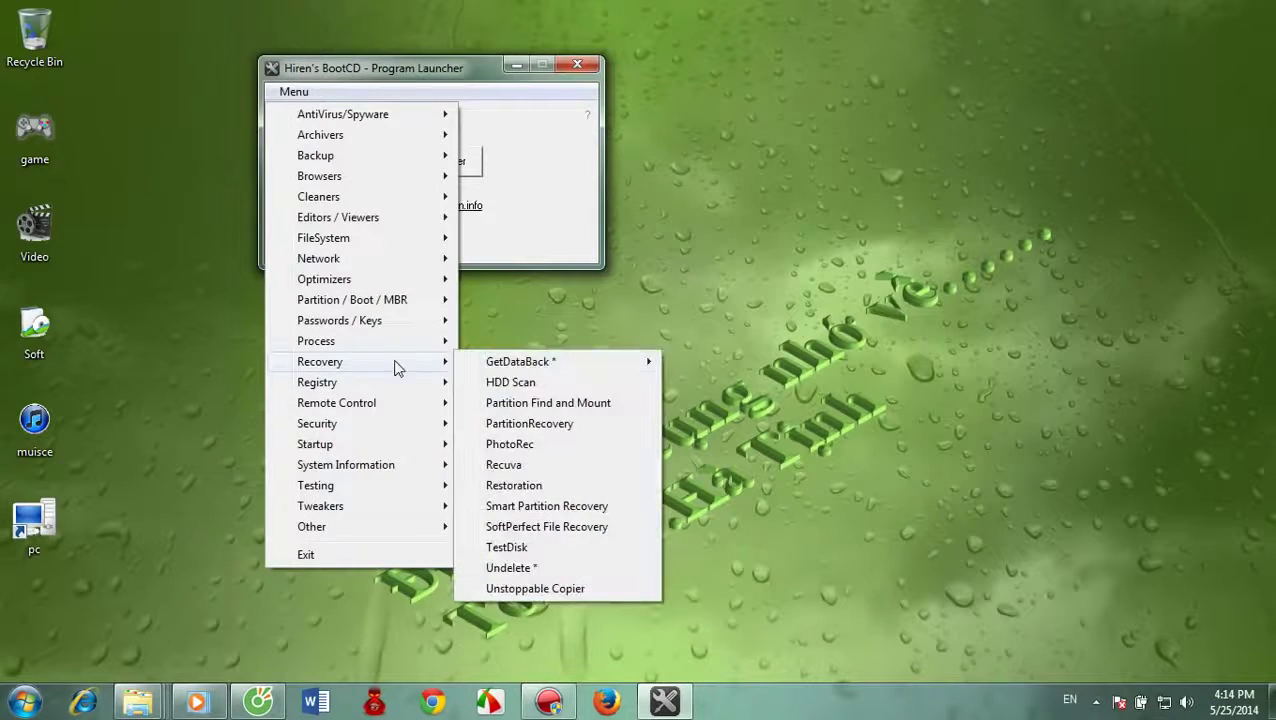
{"action": "mouse_move", "coordinate": [601, 364]}
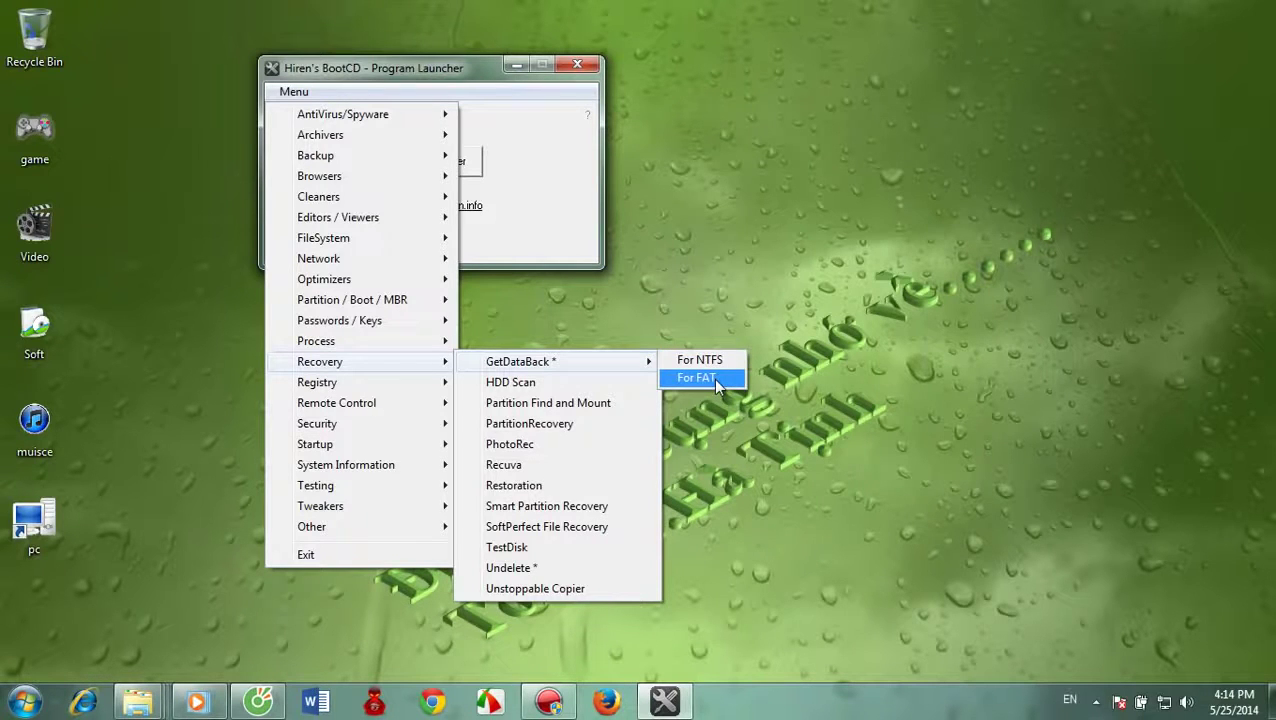
Check the file system of the entertainment (D:) drive in its properties and minimize the Computer window.
{"action": "double_click", "coordinate": [52, 545]}
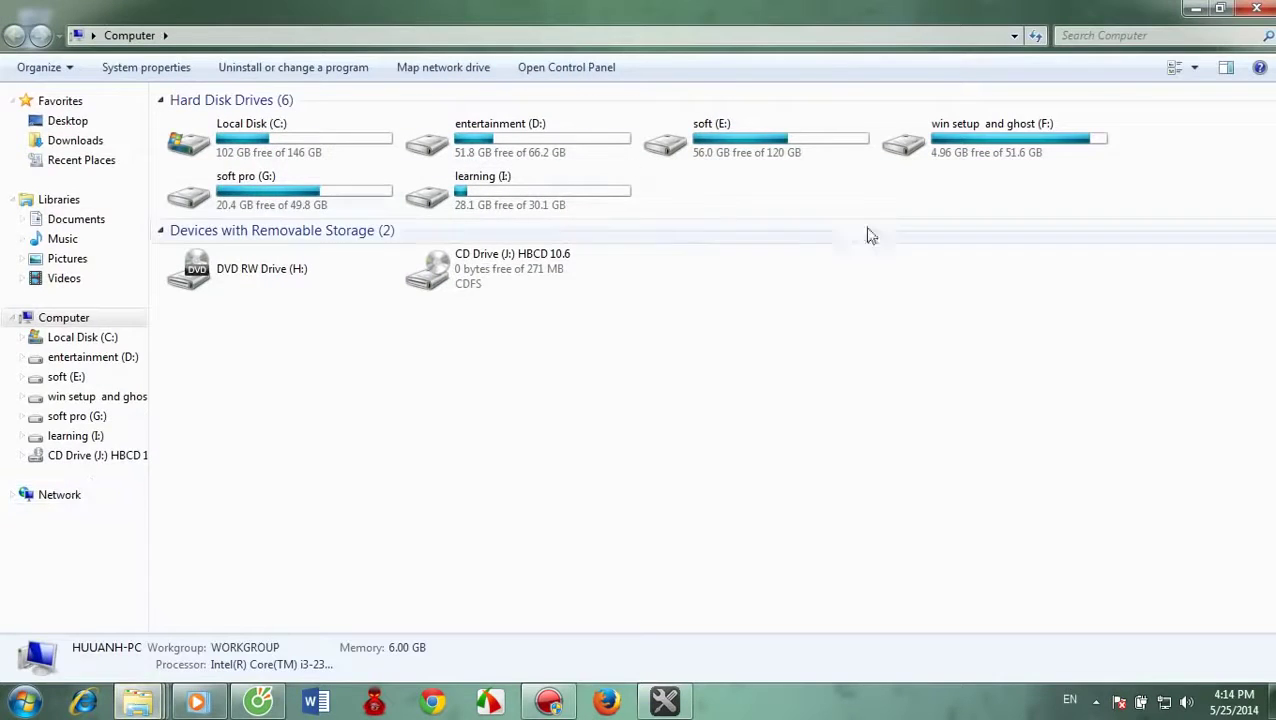
{"action": "right_click", "coordinate": [470, 150]}
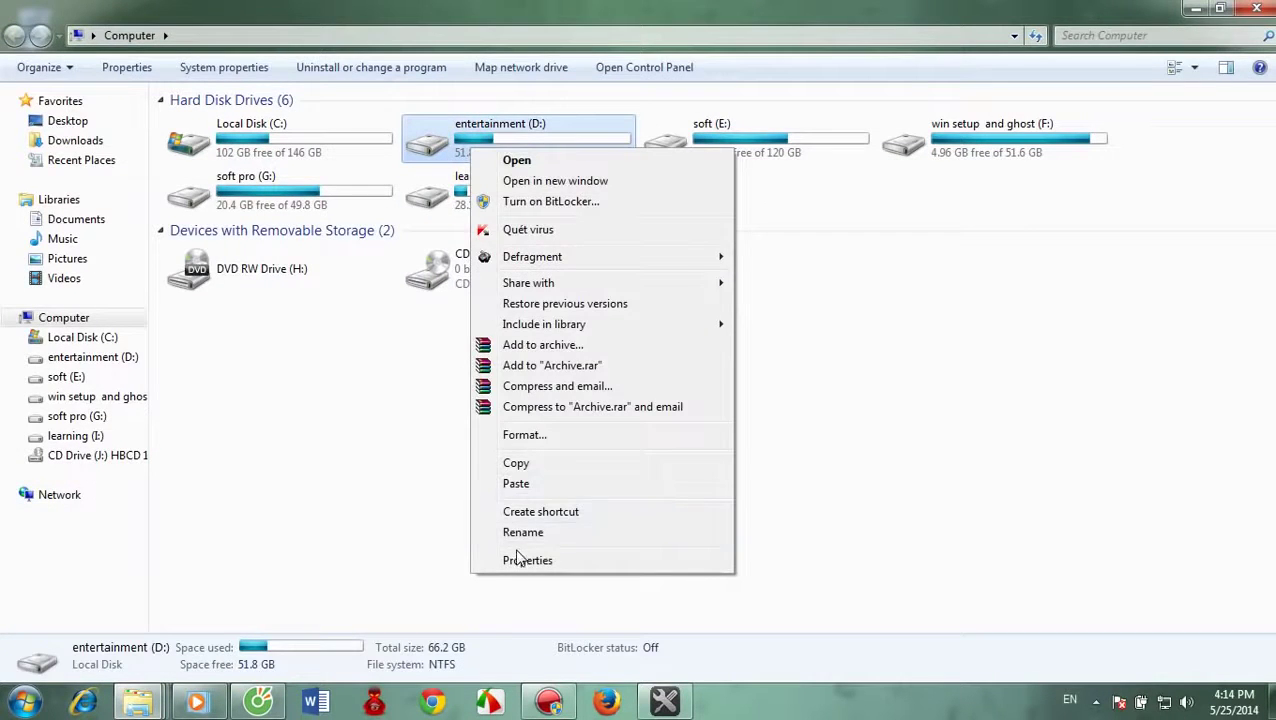
{"action": "left_click", "coordinate": [518, 560]}
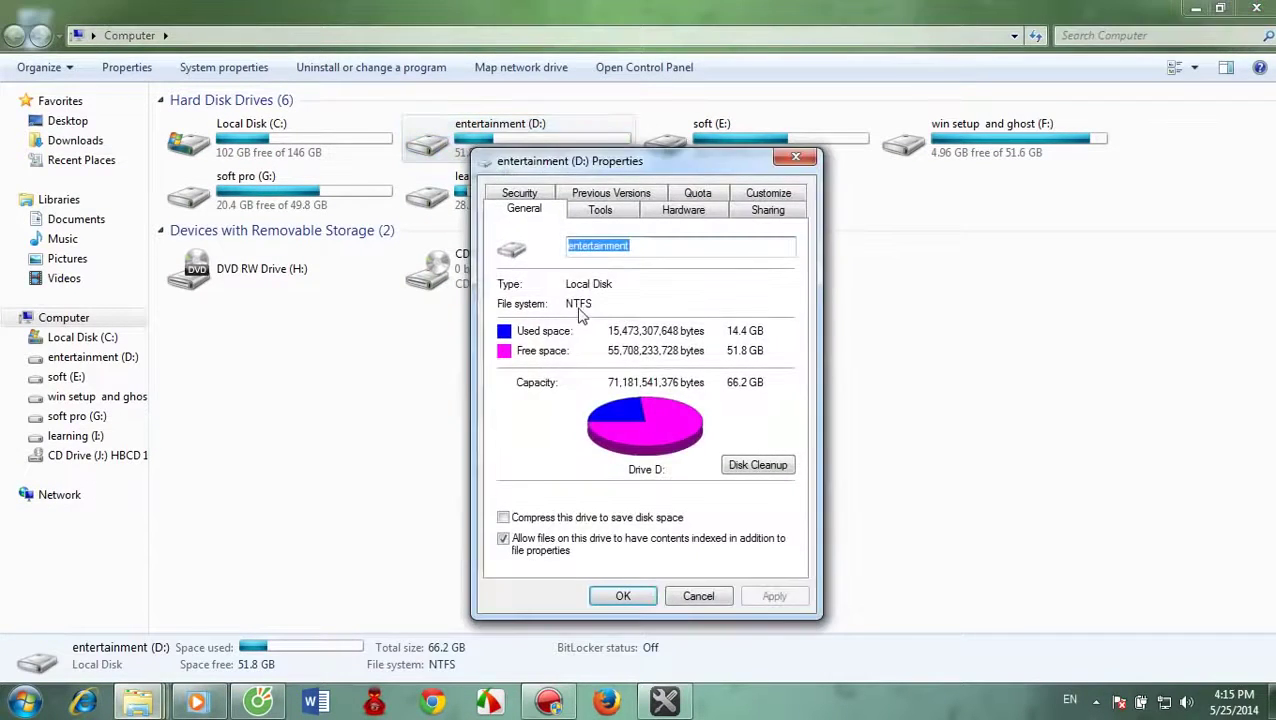
{"action": "left_click", "coordinate": [621, 595]}
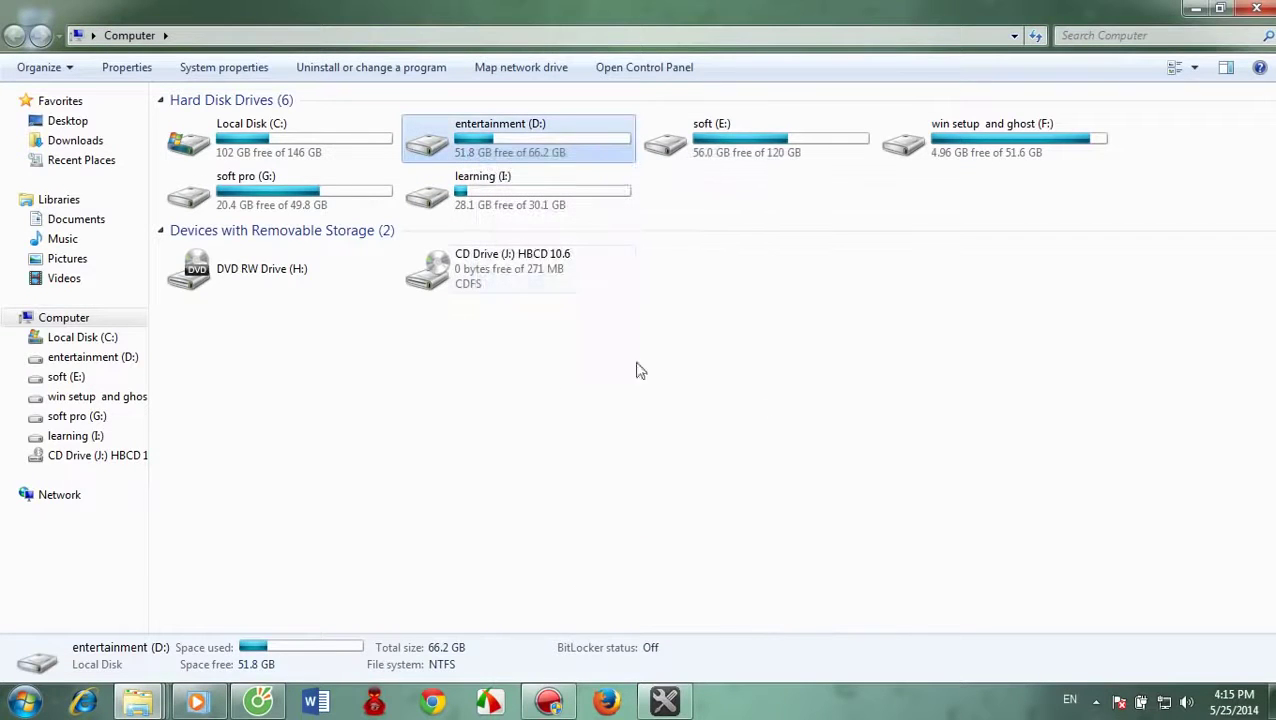
{"action": "left_click", "coordinate": [1190, 8]}
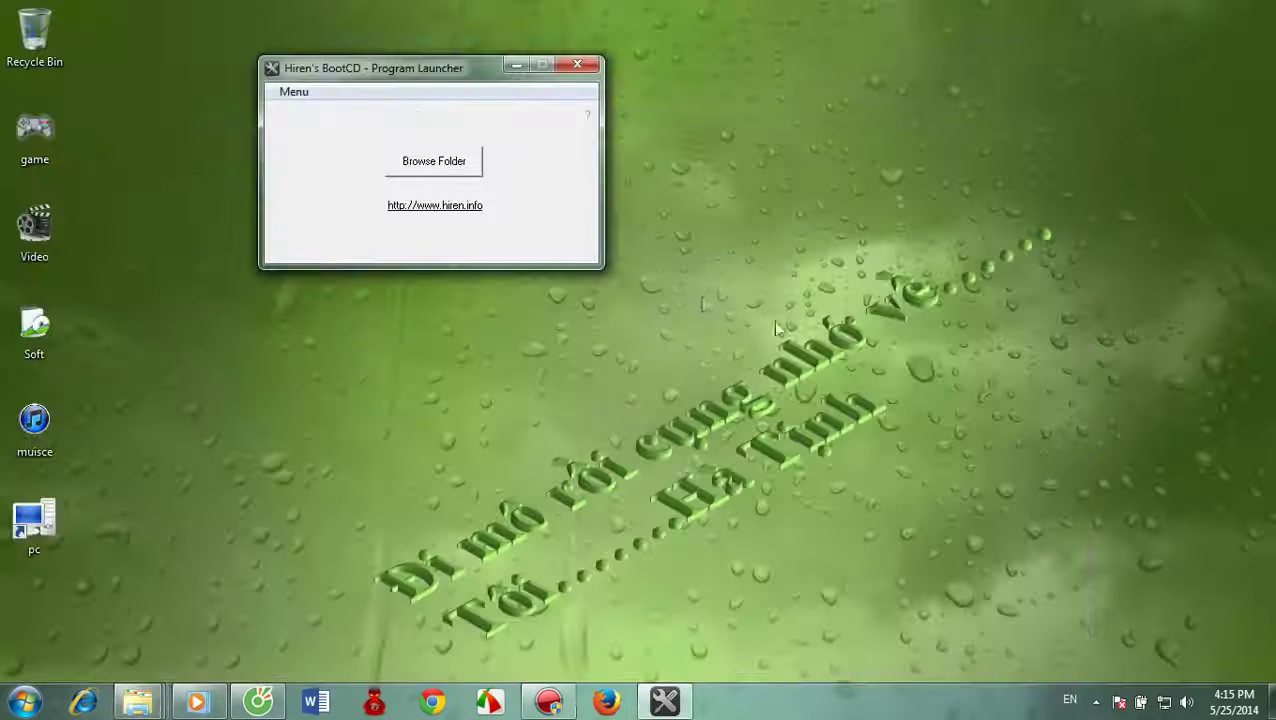
Launch GetDataBack for NTFS from the launcher's Recovery tools and start a recovery with the deleted files scenario.
{"action": "left_click", "coordinate": [290, 91]}
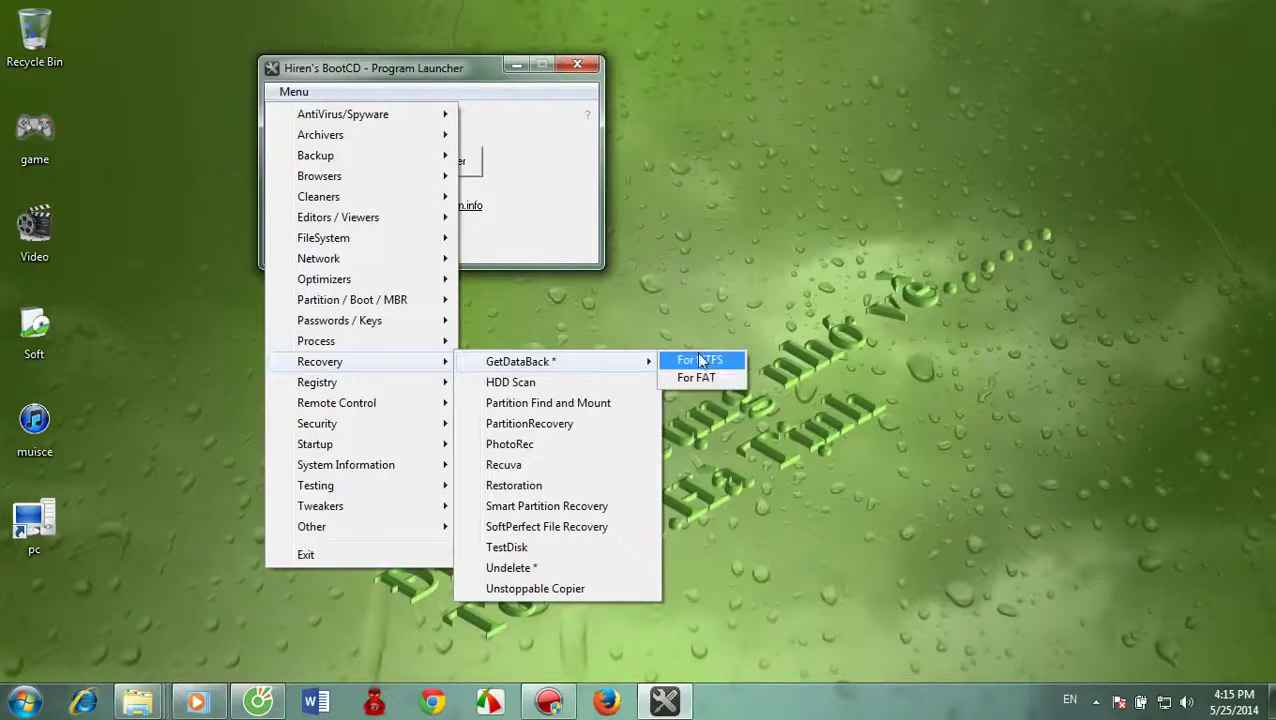
{"action": "left_click", "coordinate": [705, 362]}
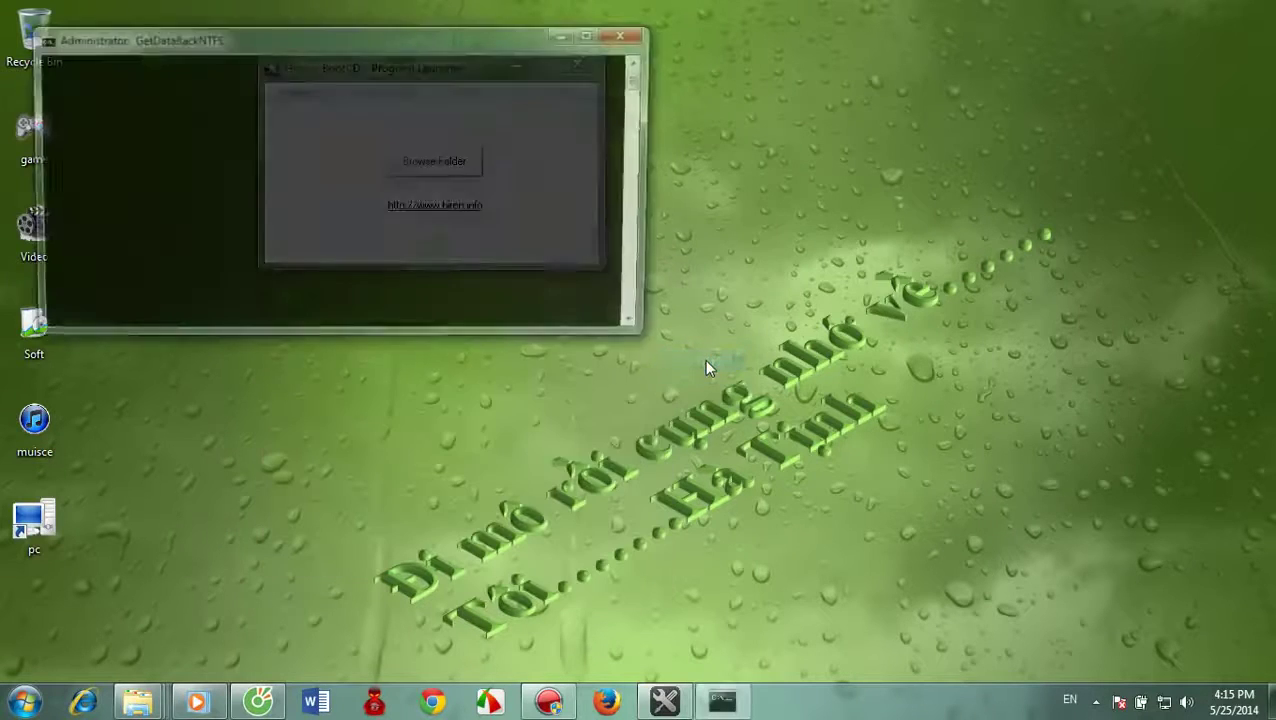
{"action": "left_click", "coordinate": [698, 428]}
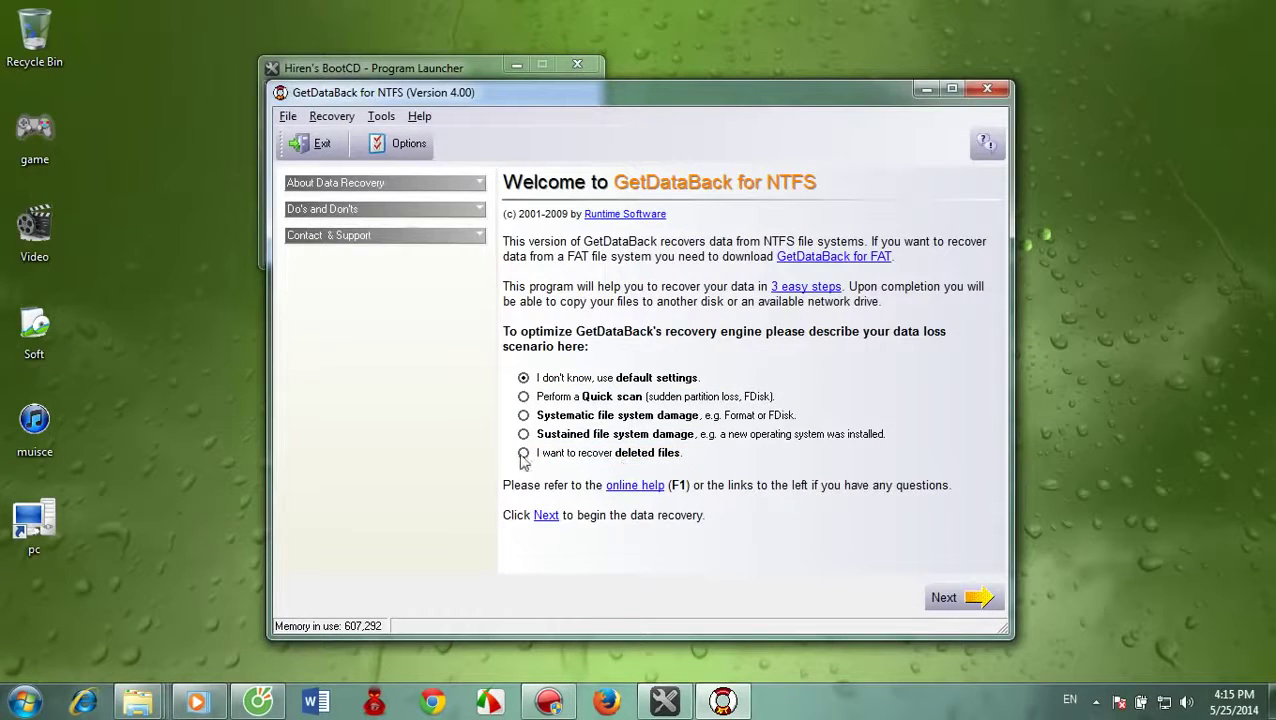
{"action": "left_click", "coordinate": [975, 597]}
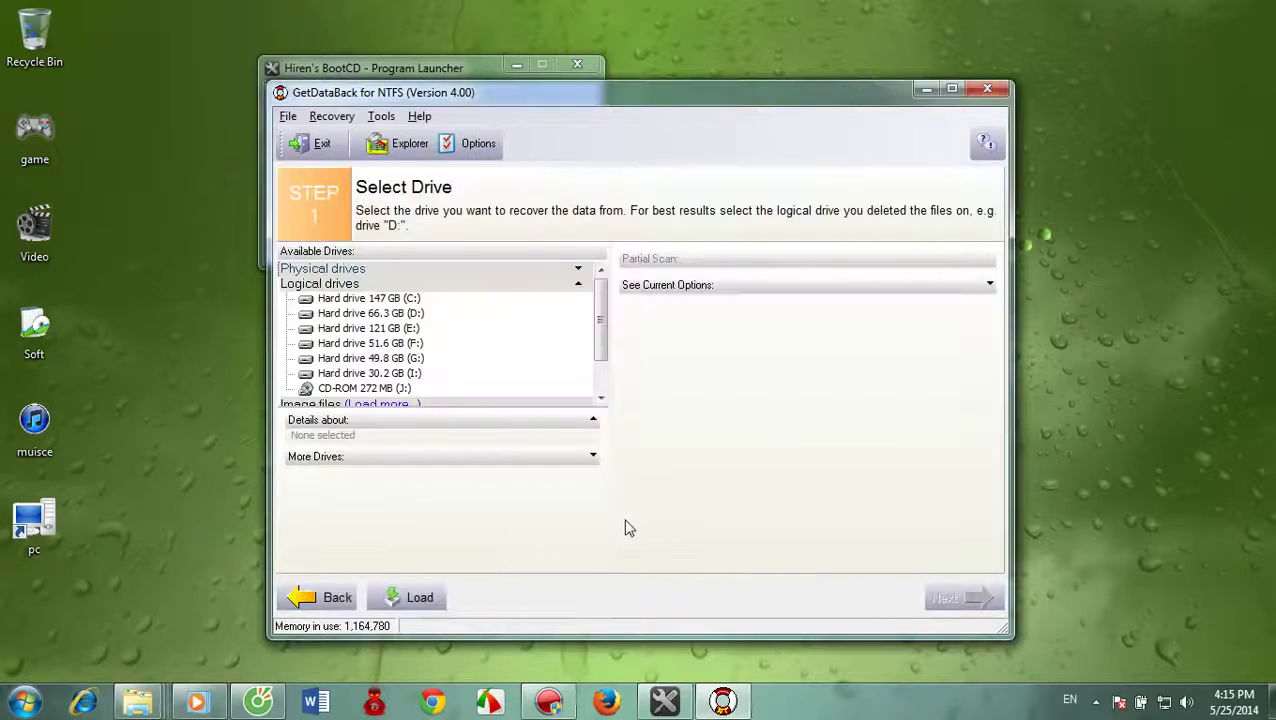
Select the logical Hard drive 66.3 GB (D:), scan it for NTFS file systems and proceed to the Recovery Tree.
{"action": "mouse_move", "coordinate": [603, 322]}
{"action": "left_mouse_down"}
{"action": "mouse_move", "coordinate": [605, 359]}
{"action": "mouse_move", "coordinate": [603, 299]}
{"action": "left_mouse_up"}
{"action": "left_click", "coordinate": [413, 314]}
{"action": "left_click", "coordinate": [972, 597]}
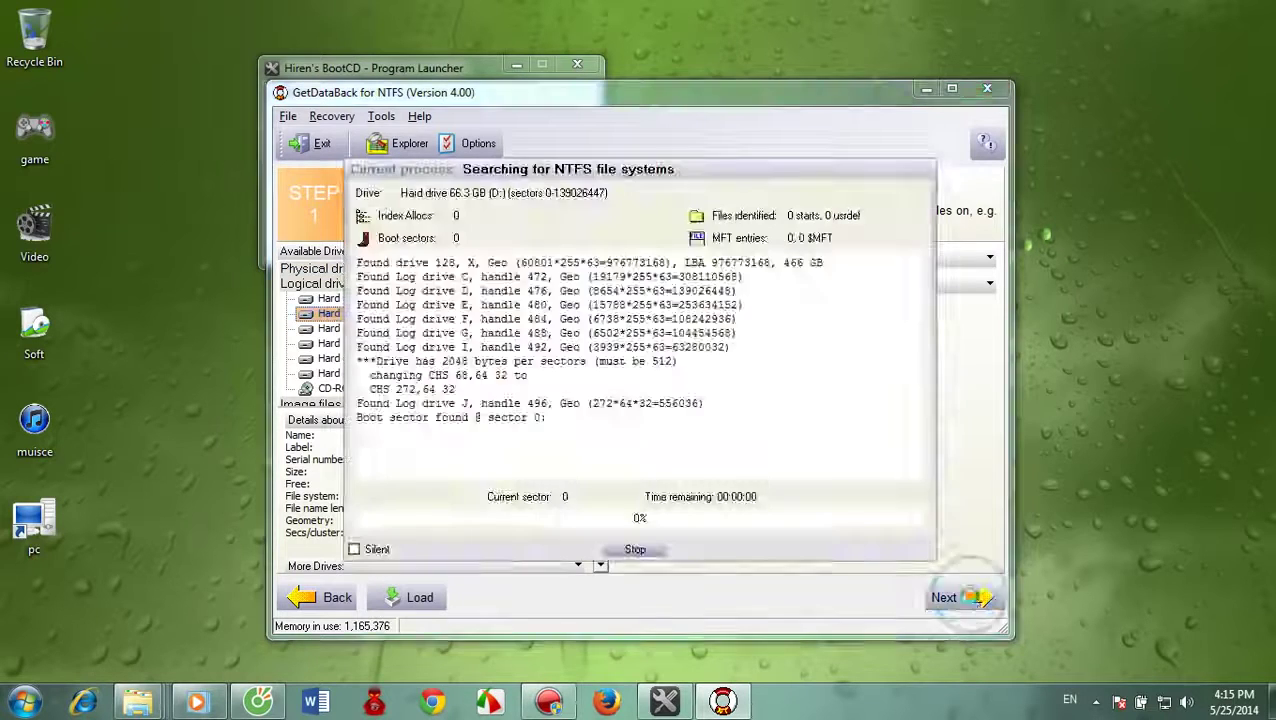
{"action": "left_click", "coordinate": [990, 606]}
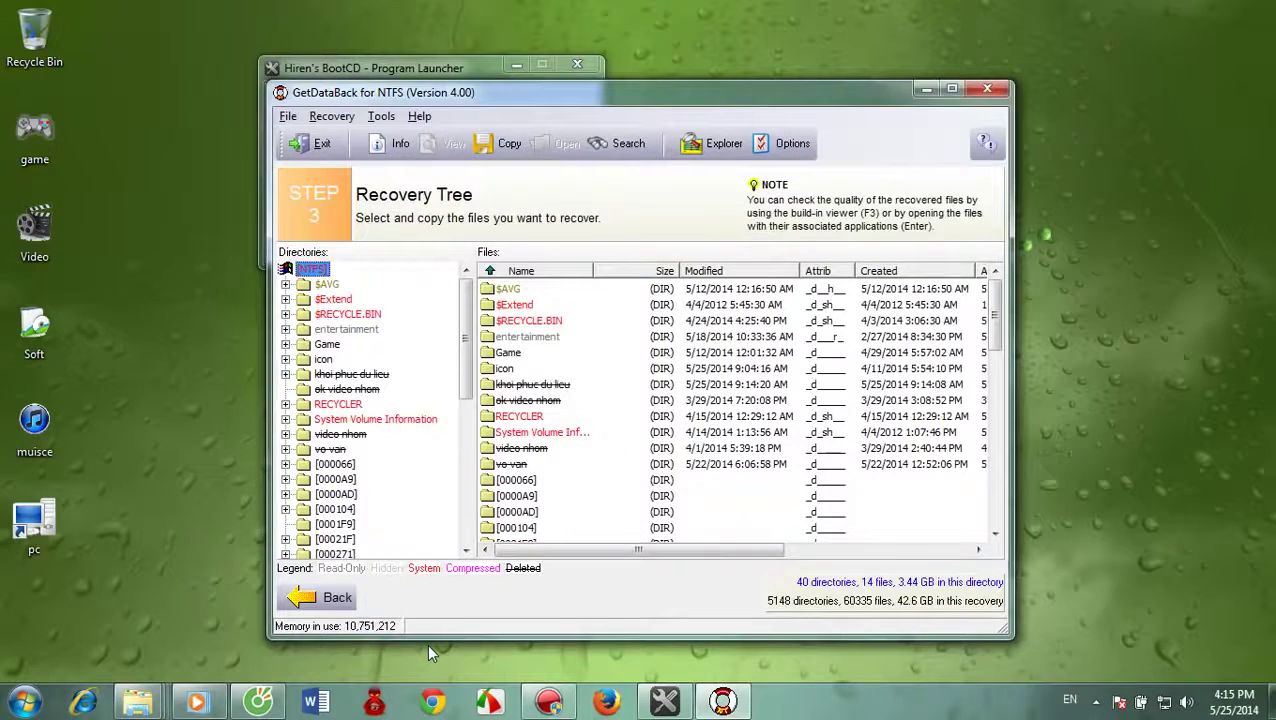
Examine the Recovery Tree for struck-through deleted folders, including khoi phuc du lieu, ok video nhom, video nhom and vo van.
{"action": "scroll", "coordinate": [663, 355], "scroll_direction": "down", "scroll_amount": 3}
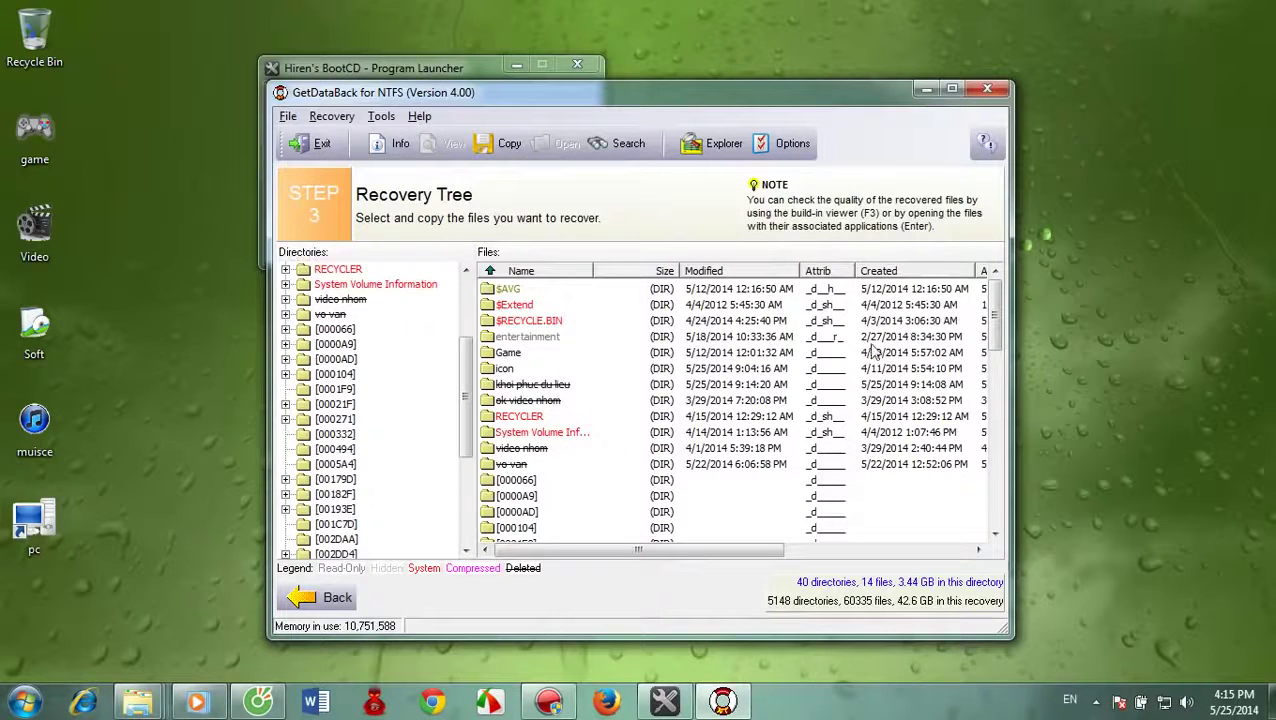
{"action": "mouse_move", "coordinate": [997, 315]}
{"action": "left_mouse_down"}
{"action": "mouse_move", "coordinate": [997, 465]}
{"action": "mouse_move", "coordinate": [1003, 313]}
{"action": "left_mouse_up"}
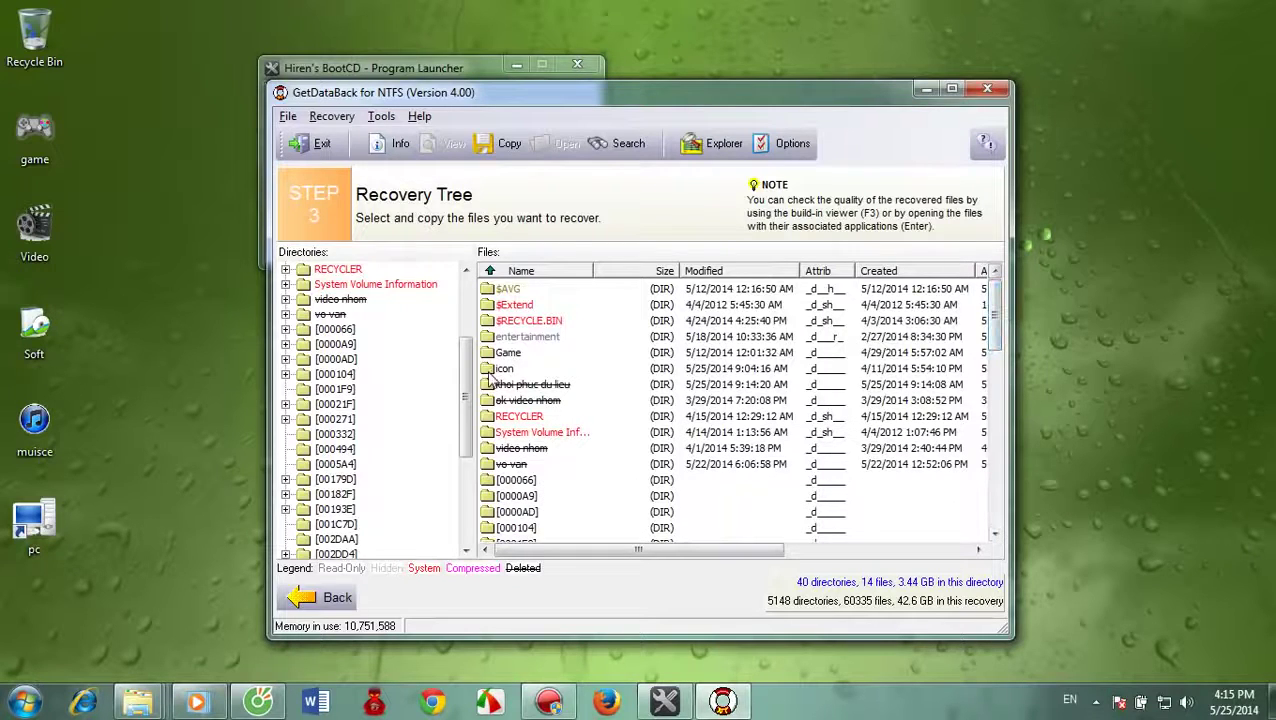
{"action": "left_click", "coordinate": [530, 387]}
{"action": "left_click", "coordinate": [537, 401]}
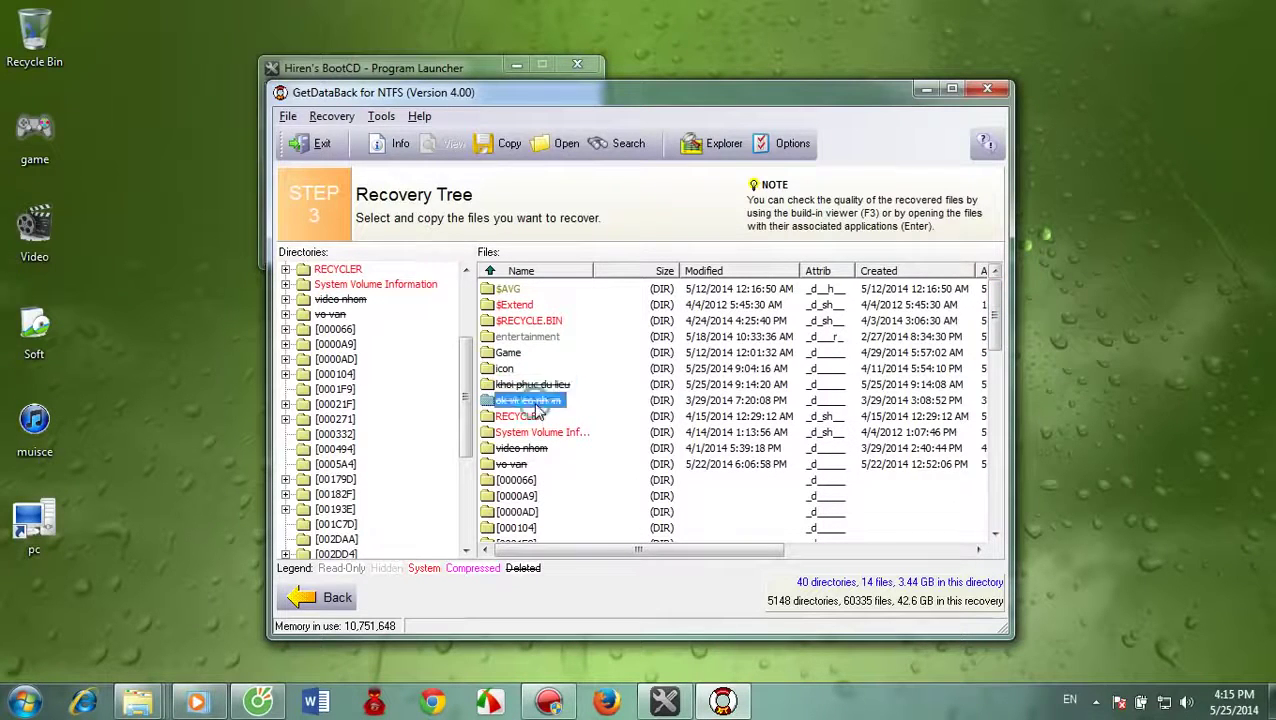
{"action": "left_click", "coordinate": [516, 450]}
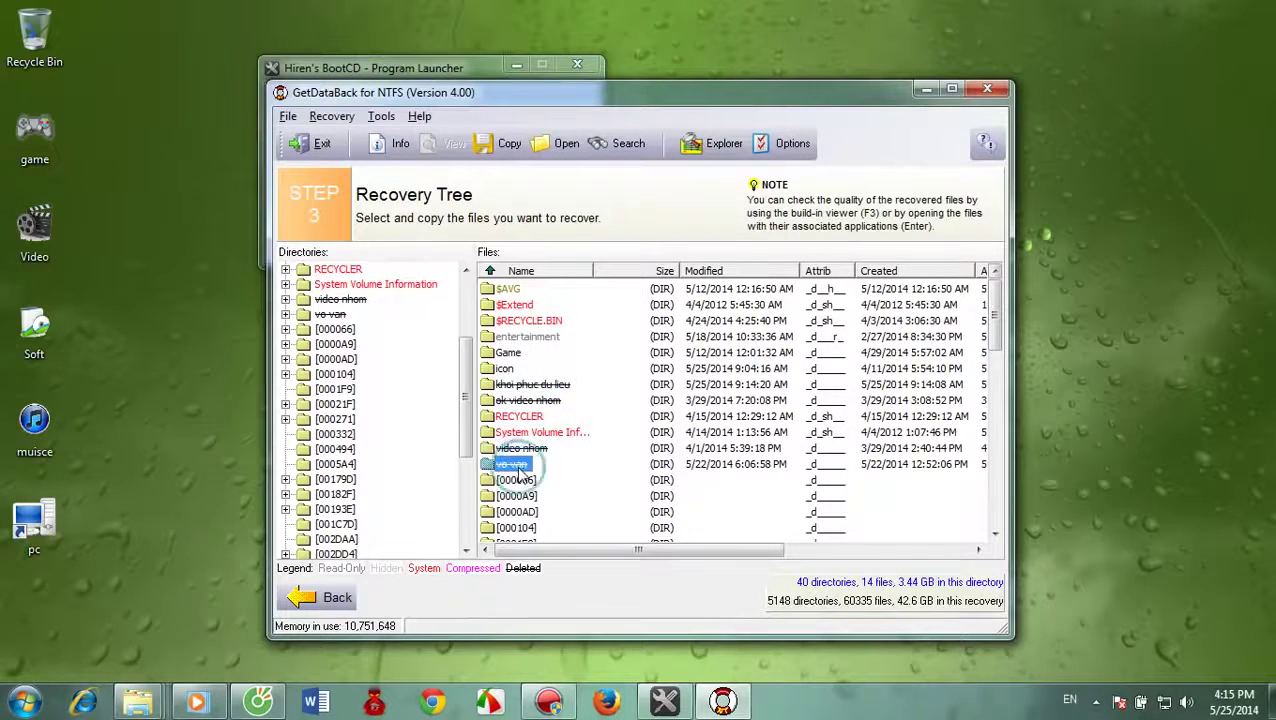
{"action": "left_click", "coordinate": [522, 401]}
{"action": "left_click", "coordinate": [530, 387]}
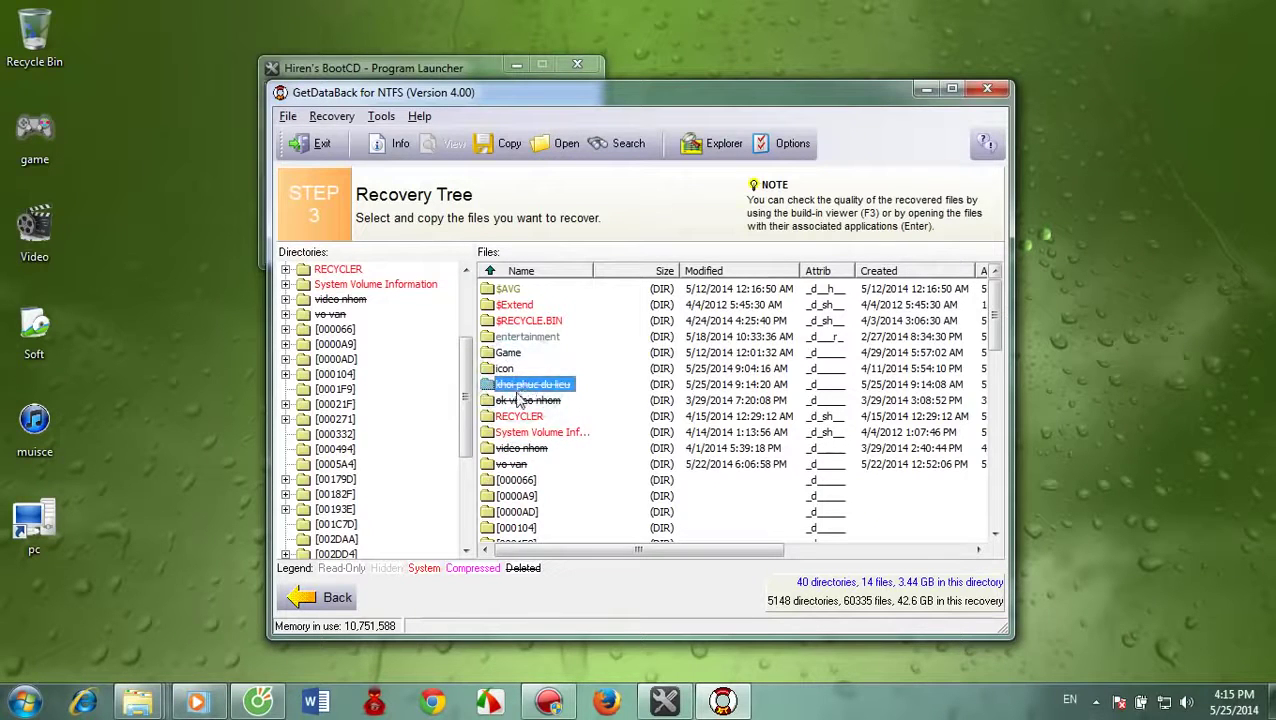
{"action": "left_click", "coordinate": [529, 389]}
{"action": "left_click", "coordinate": [515, 449]}
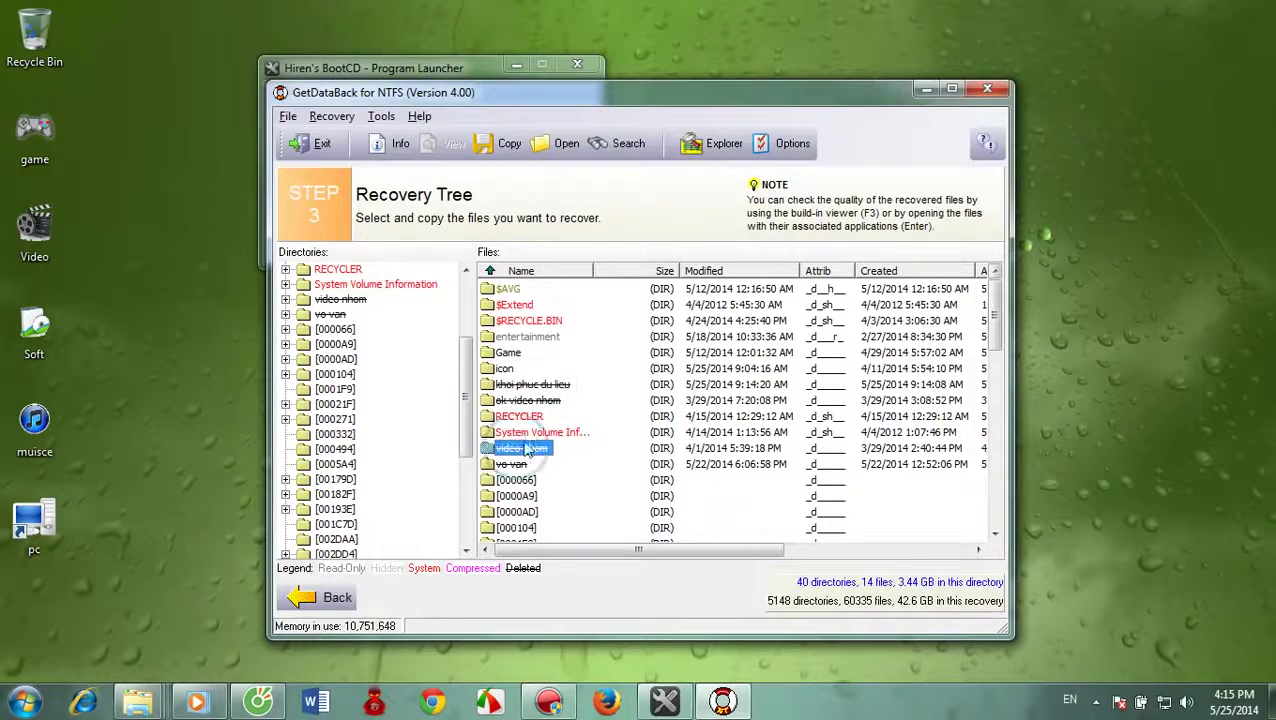
{"action": "left_click", "coordinate": [522, 388]}
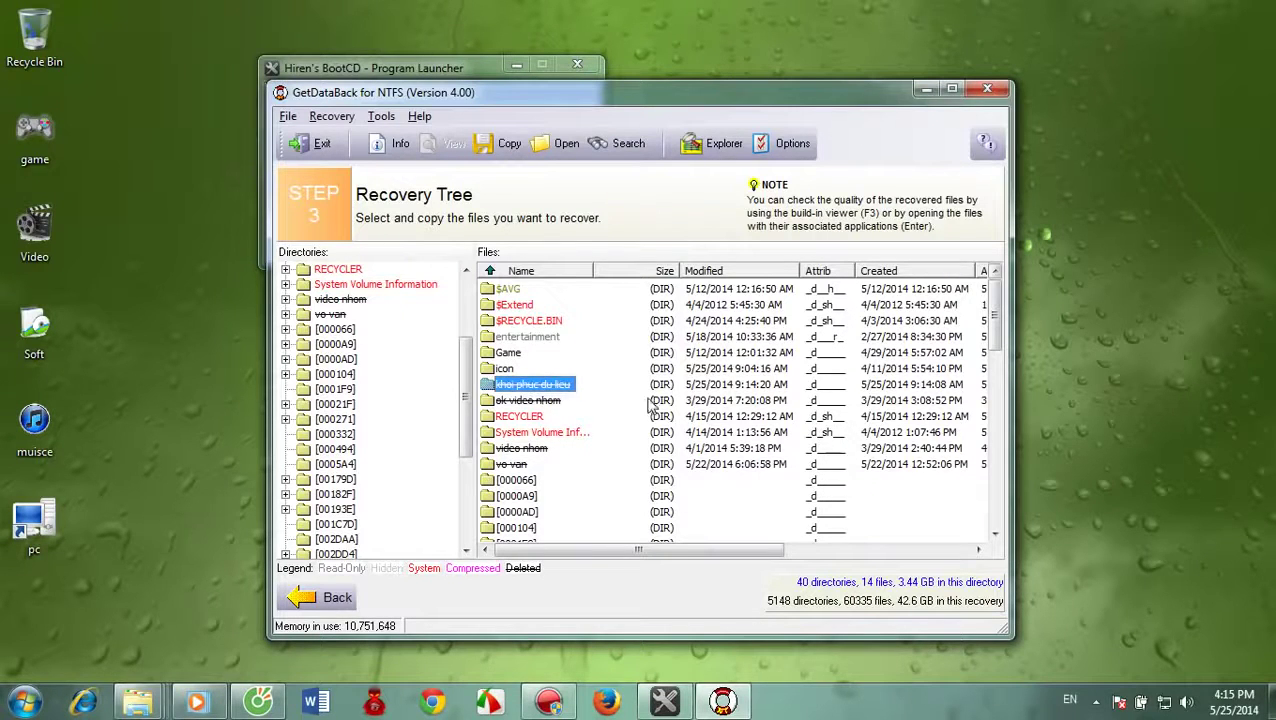
{"action": "left_click", "coordinate": [540, 402]}
Copy the deleted folder khoi phuc du lieu to the Desktop as the recovery destination.
{"action": "left_click", "coordinate": [526, 387]}
{"action": "left_click", "coordinate": [500, 144]}
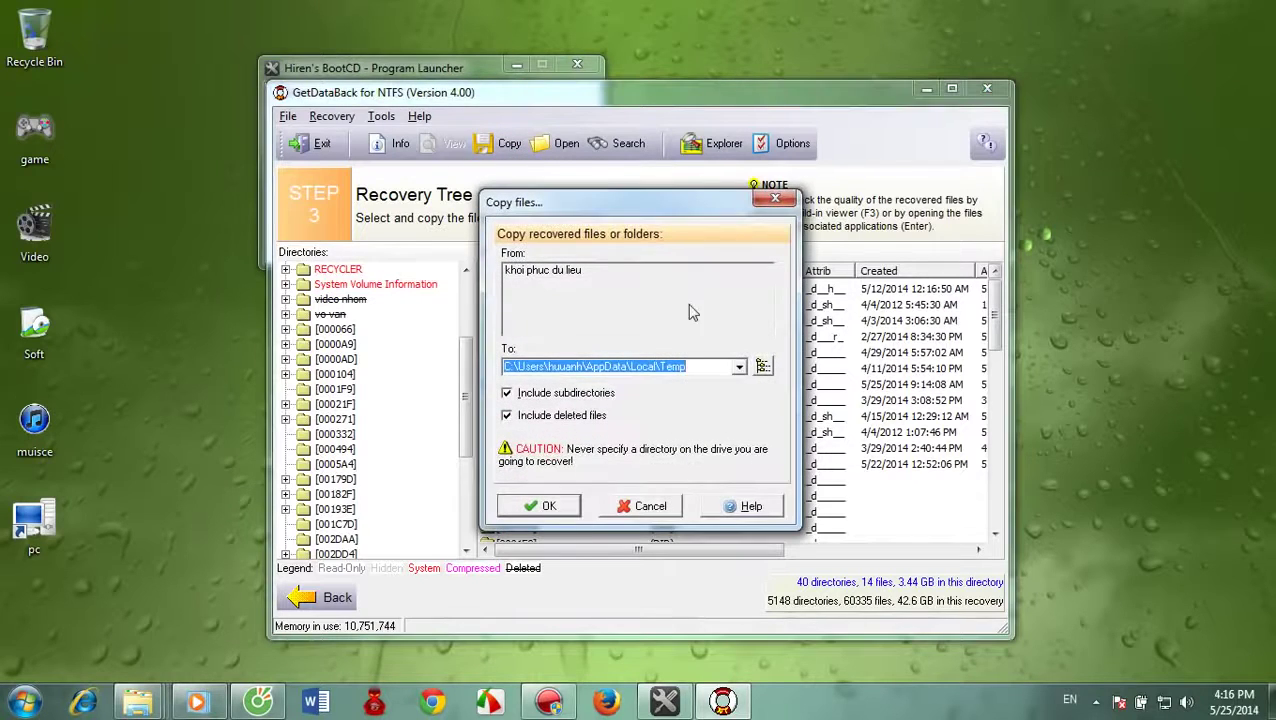
{"action": "left_click", "coordinate": [763, 368]}
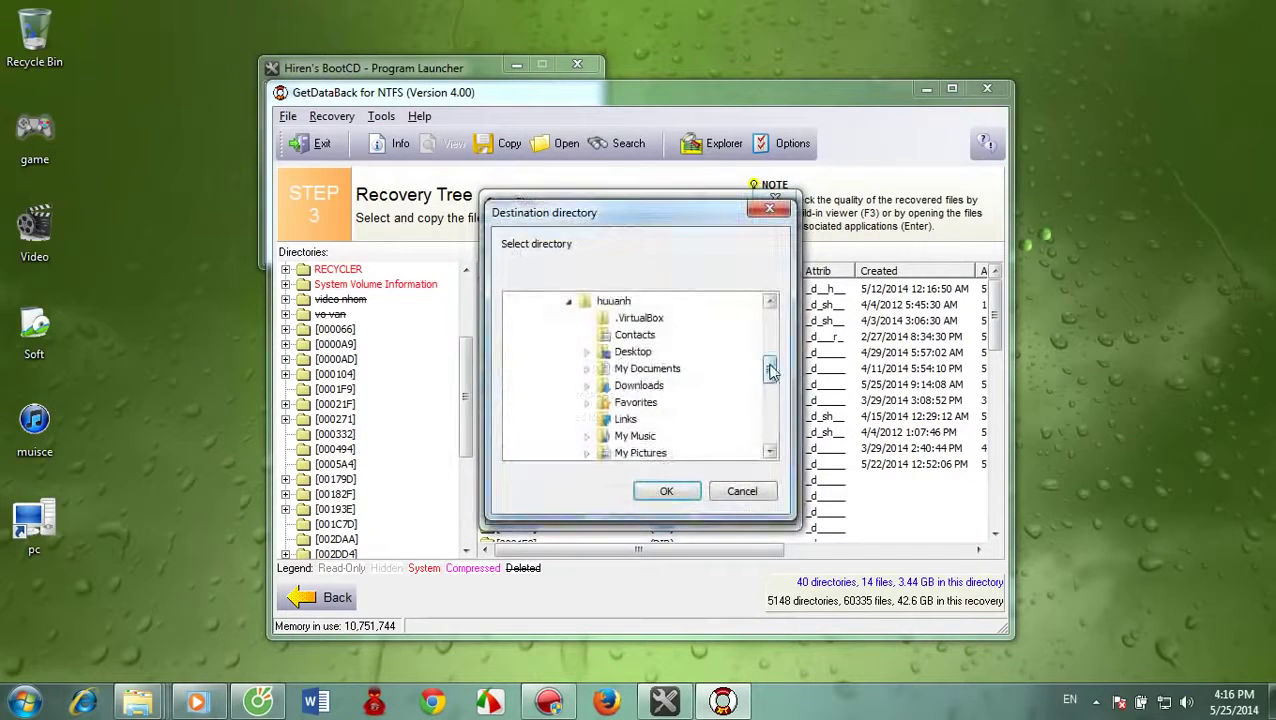
{"action": "left_click_drag", "start_coordinate": [769, 372], "coordinate": [772, 405]}
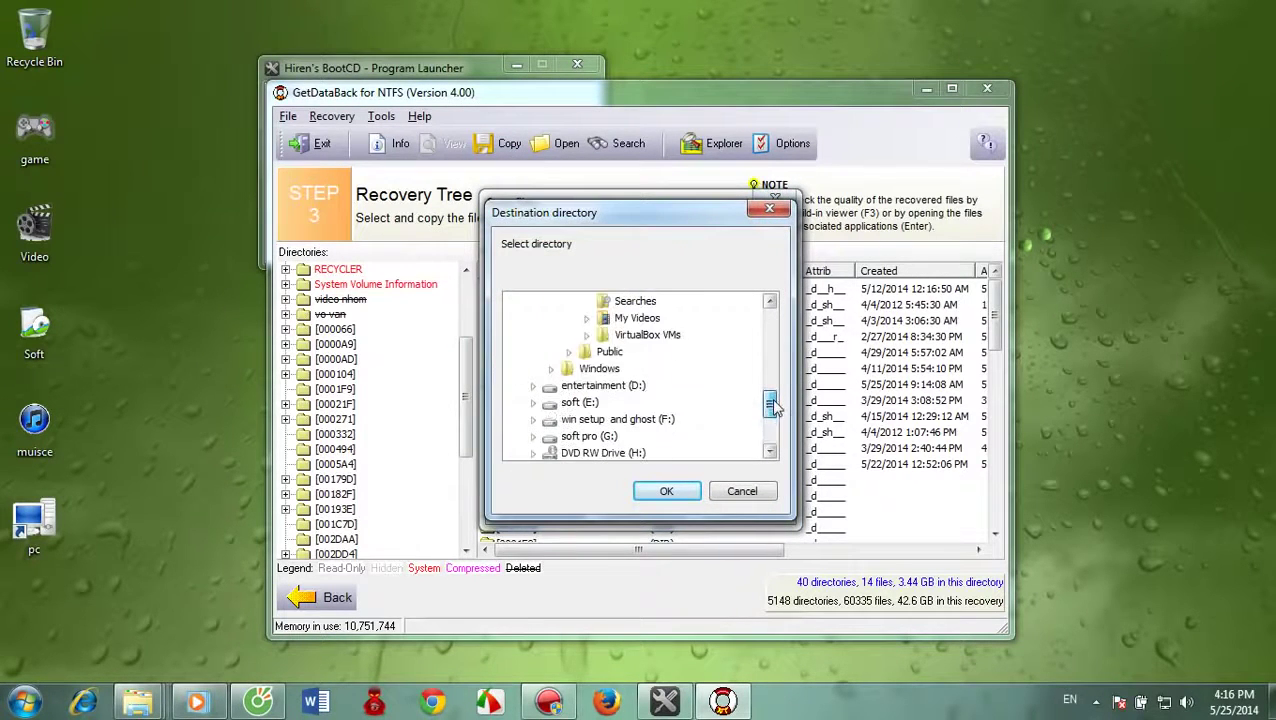
{"action": "left_click", "coordinate": [614, 387]}
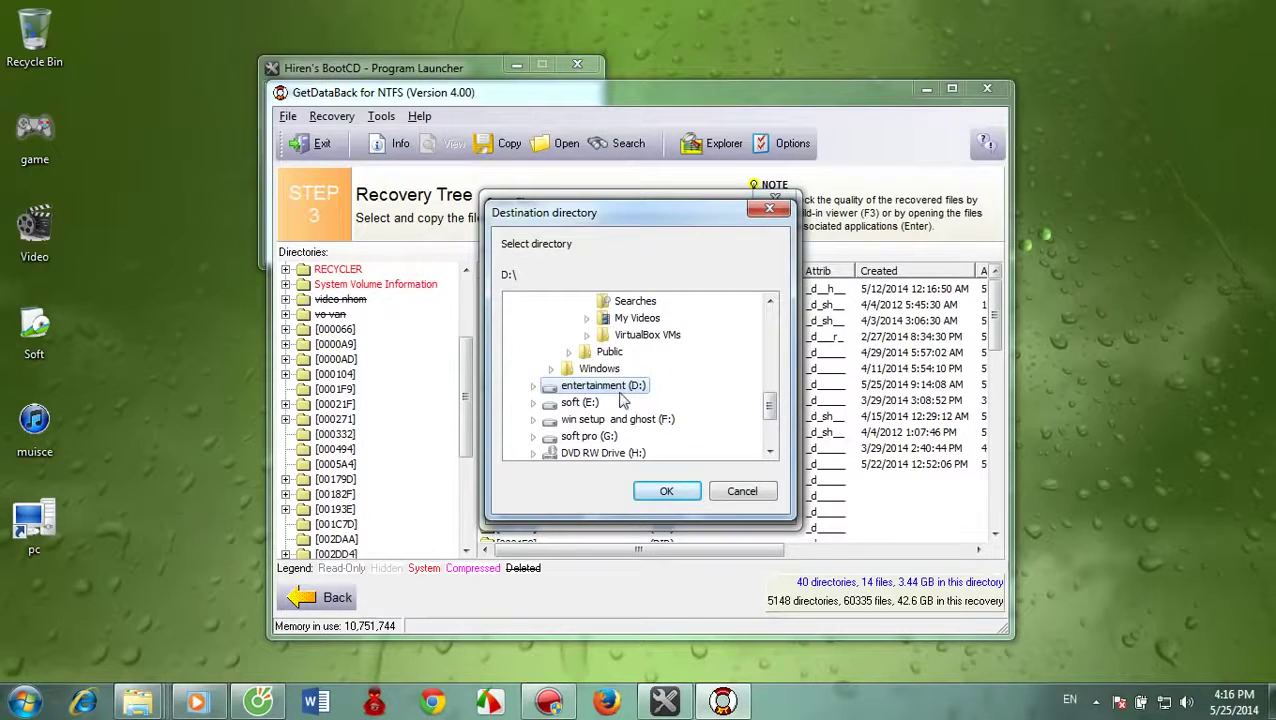
{"action": "left_click_drag", "start_coordinate": [762, 421], "coordinate": [769, 315]}
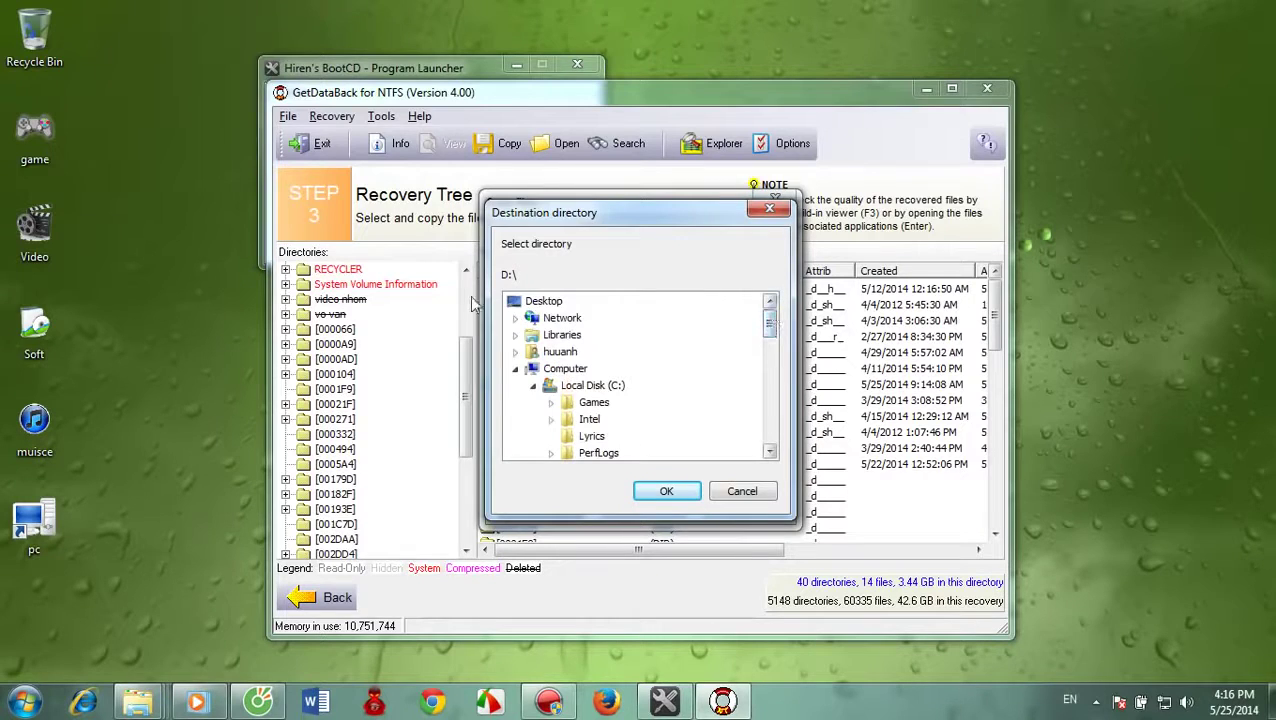
{"action": "left_click", "coordinate": [540, 301]}
{"action": "left_click", "coordinate": [666, 492]}
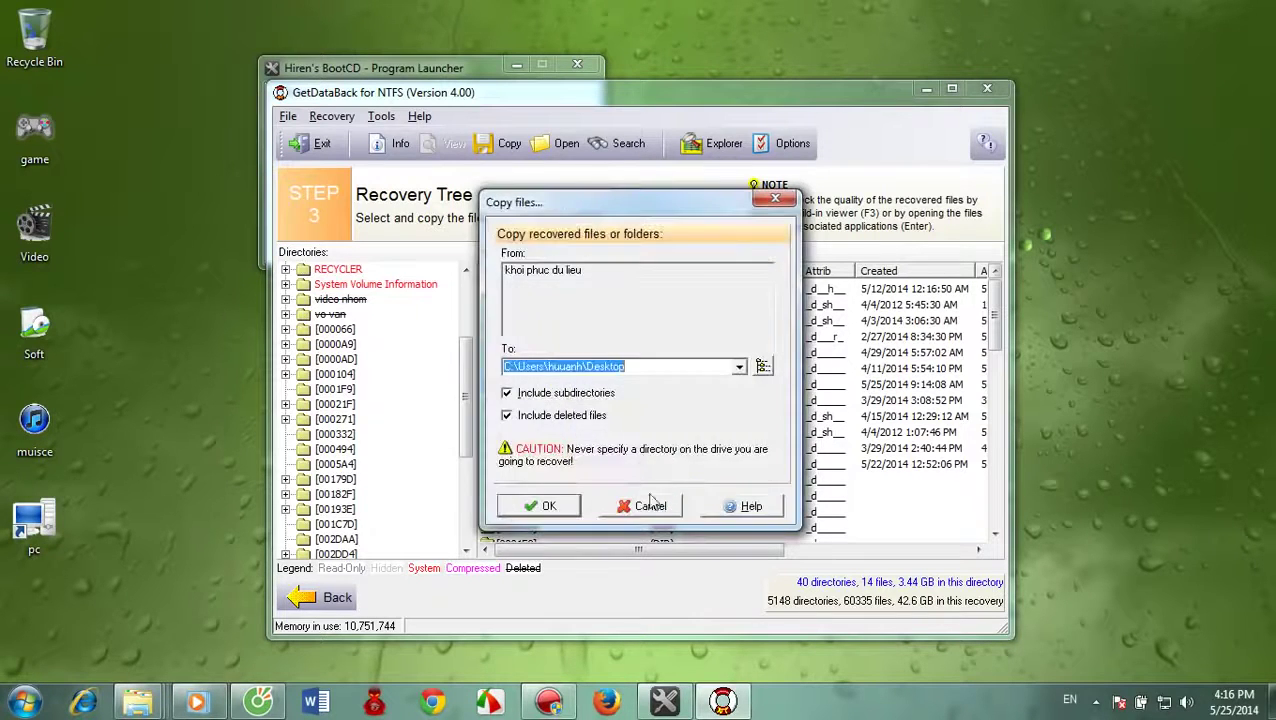
{"action": "left_click", "coordinate": [554, 505]}
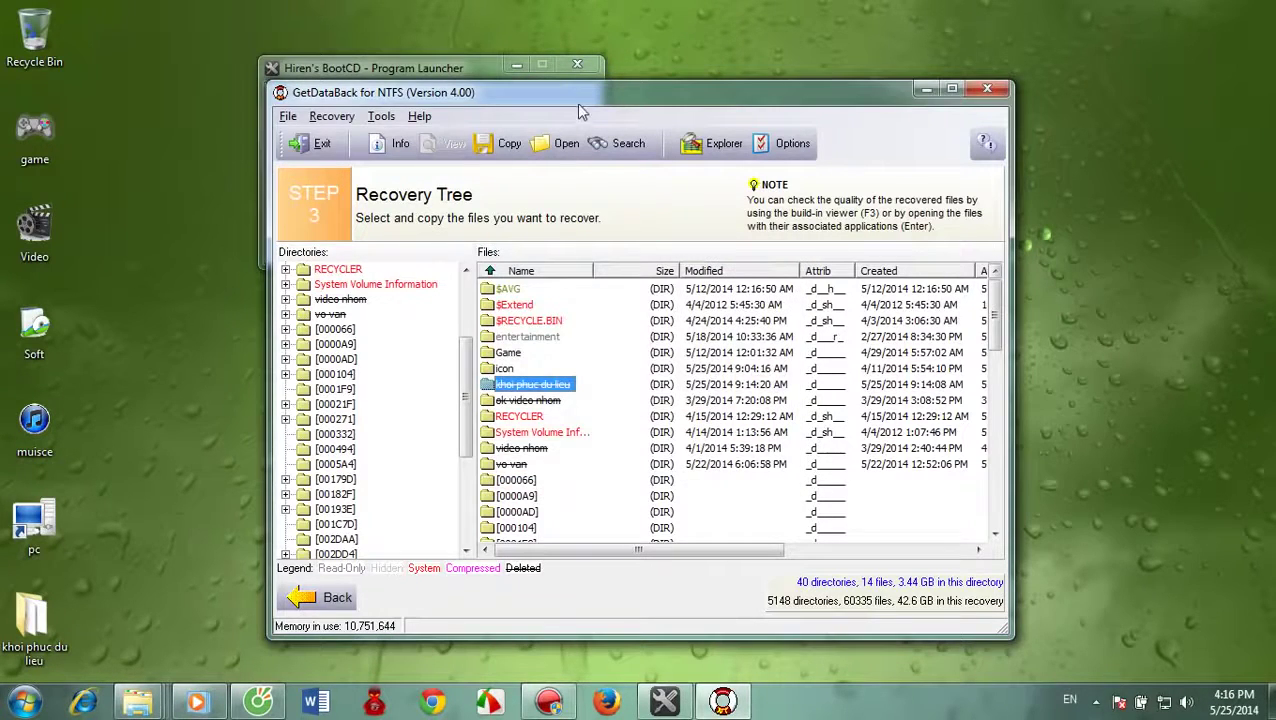
Shift the GetDataBack window aside, bring the recovered khoi phuc du lieu folder beside the desktop icons and open it.
{"action": "left_click_drag", "start_coordinate": [576, 96], "coordinate": [693, 118]}
{"action": "left_click_drag", "start_coordinate": [34, 625], "coordinate": [188, 255]}
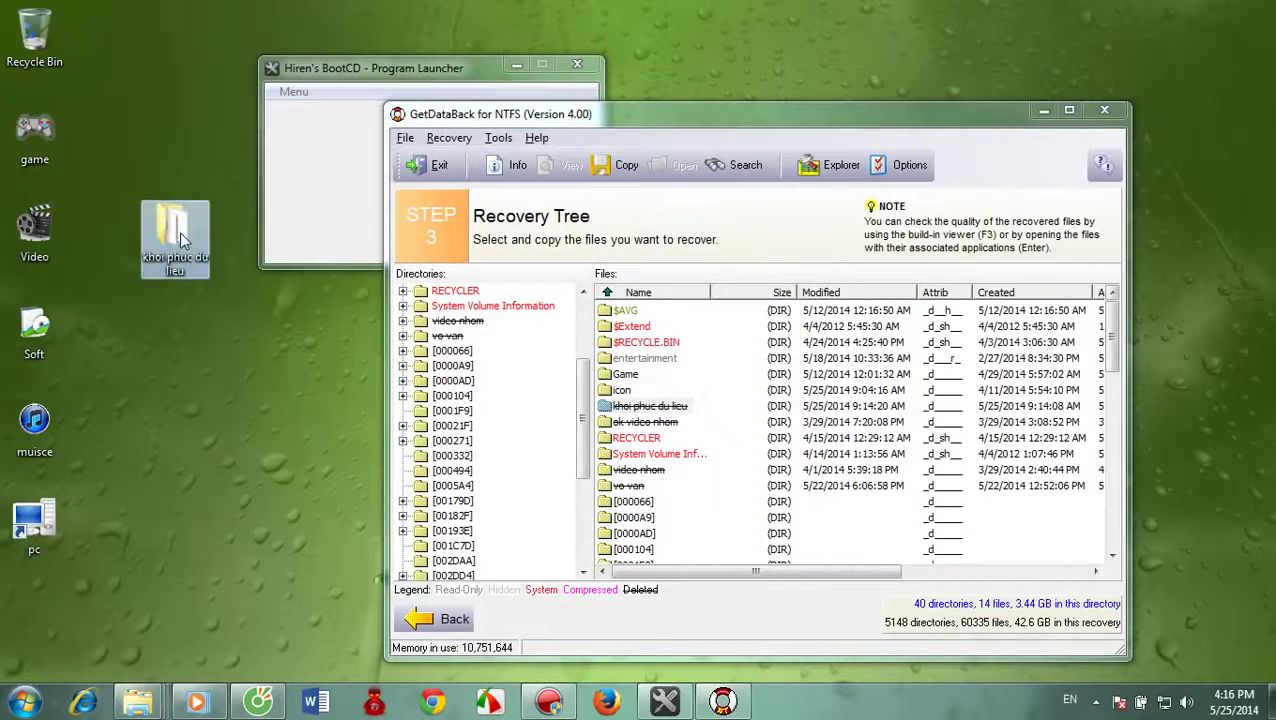
{"action": "double_click", "coordinate": [188, 245]}
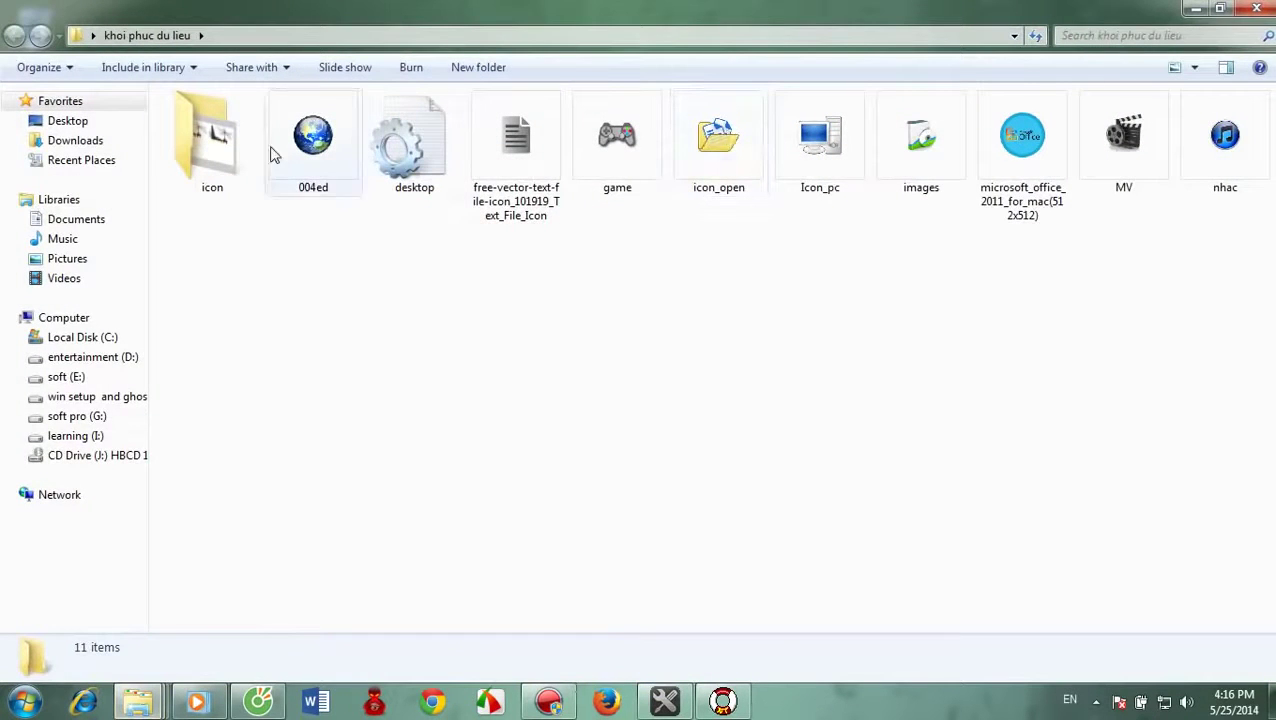
Compare the recovered folder's contents with the icon folder on entertainment (D:) and close the folder windows.
{"action": "left_click", "coordinate": [108, 357]}
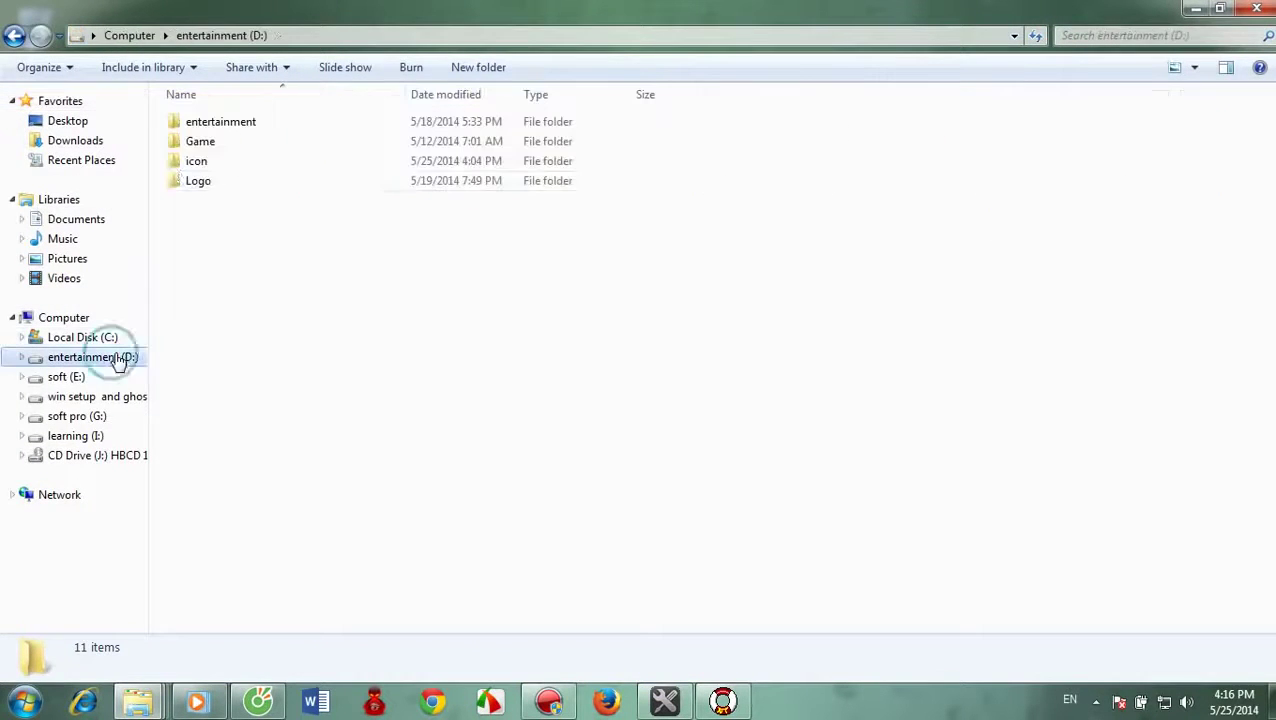
{"action": "double_click", "coordinate": [194, 164]}
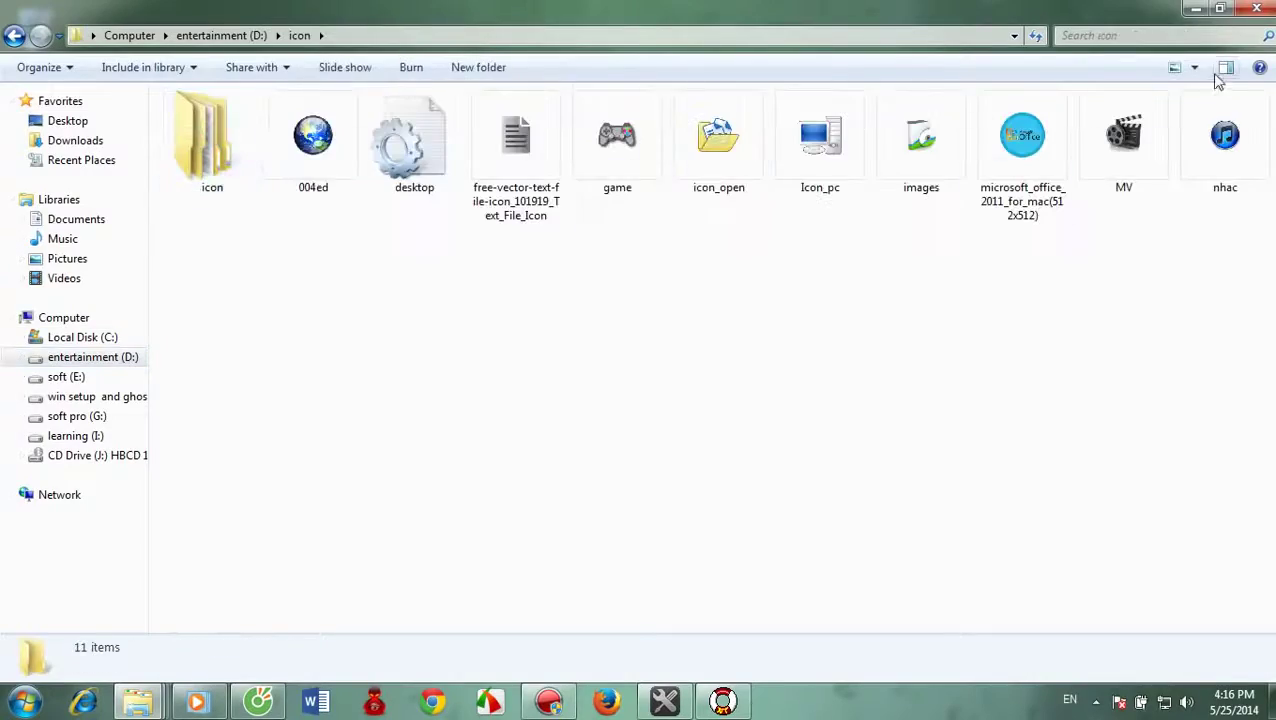
{"action": "left_click", "coordinate": [1257, 10]}
{"action": "double_click", "coordinate": [172, 228]}
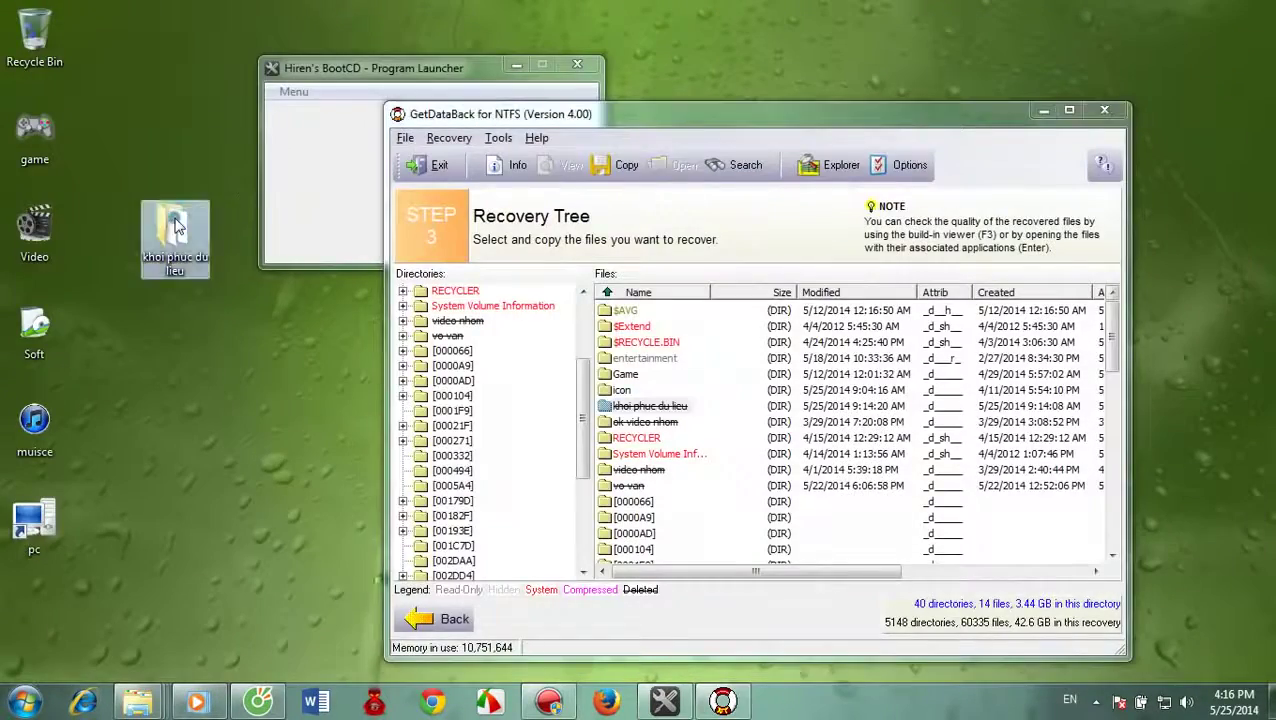
{"action": "left_click", "coordinate": [1257, 9]}
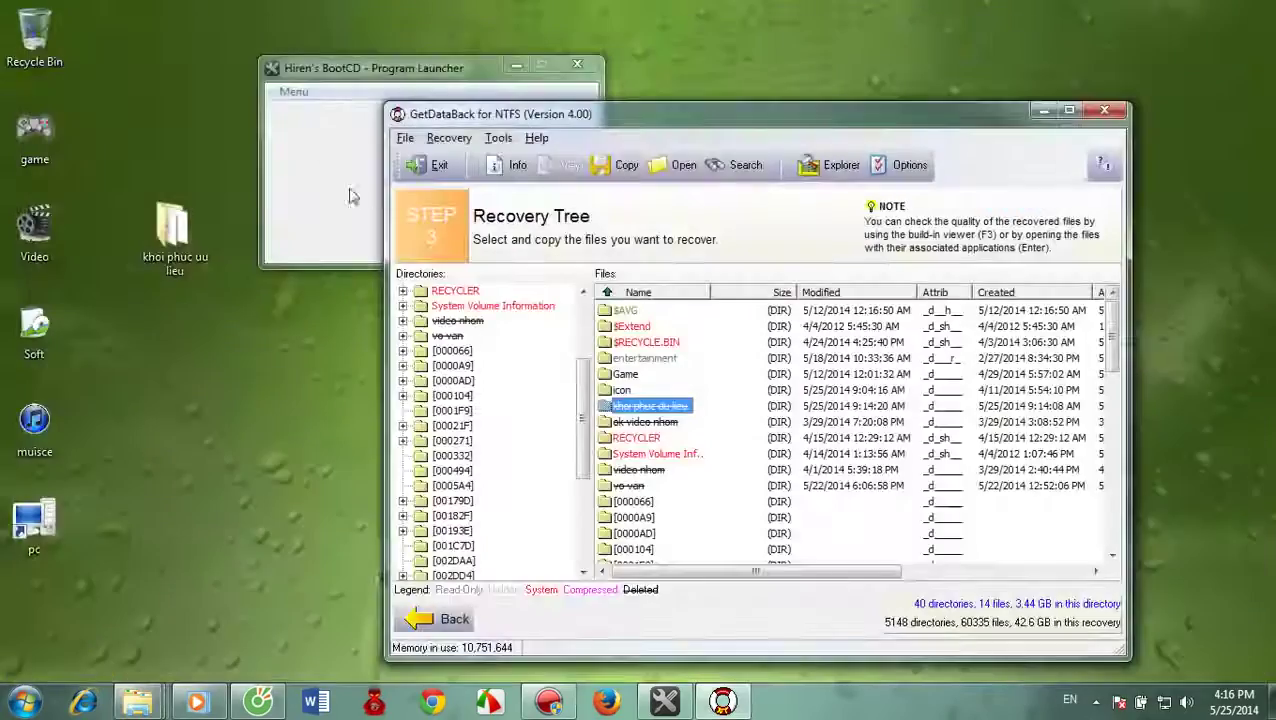
Permanently delete the recovered khoi phuc du lieu folder from the desktop.
{"action": "left_click", "coordinate": [165, 263]}
{"action": "key", "text": "shift+Delete"}
{"action": "key", "text": "Escape"}
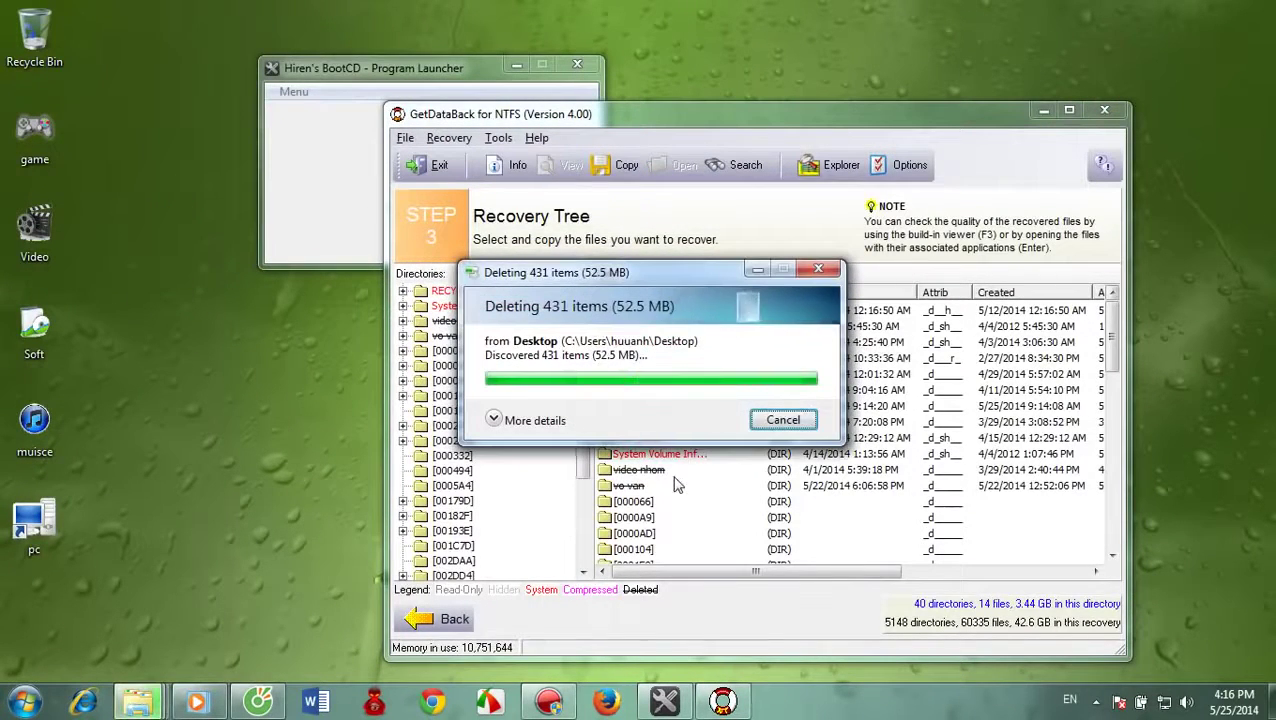
Look through the other deleted folders and the deleted files at the end of the Recovery Tree's file list.
{"action": "left_click", "coordinate": [648, 422]}
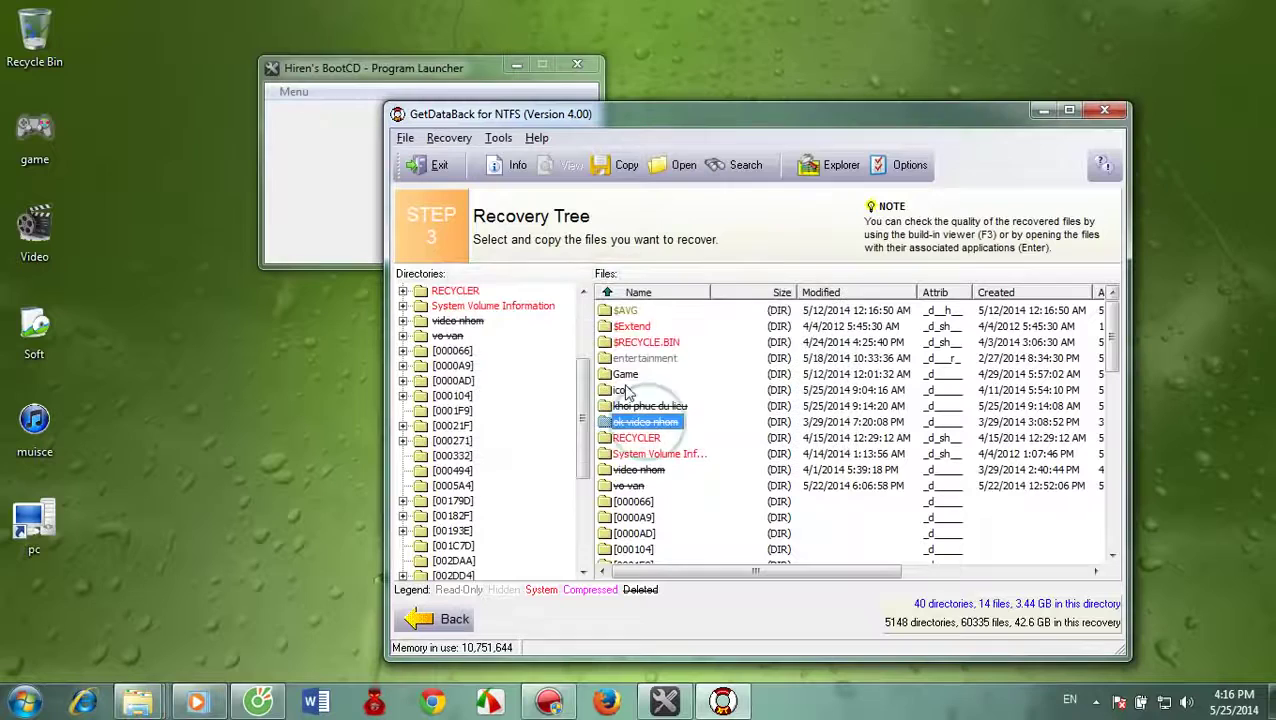
{"action": "left_click", "coordinate": [643, 486]}
{"action": "left_click", "coordinate": [643, 470]}
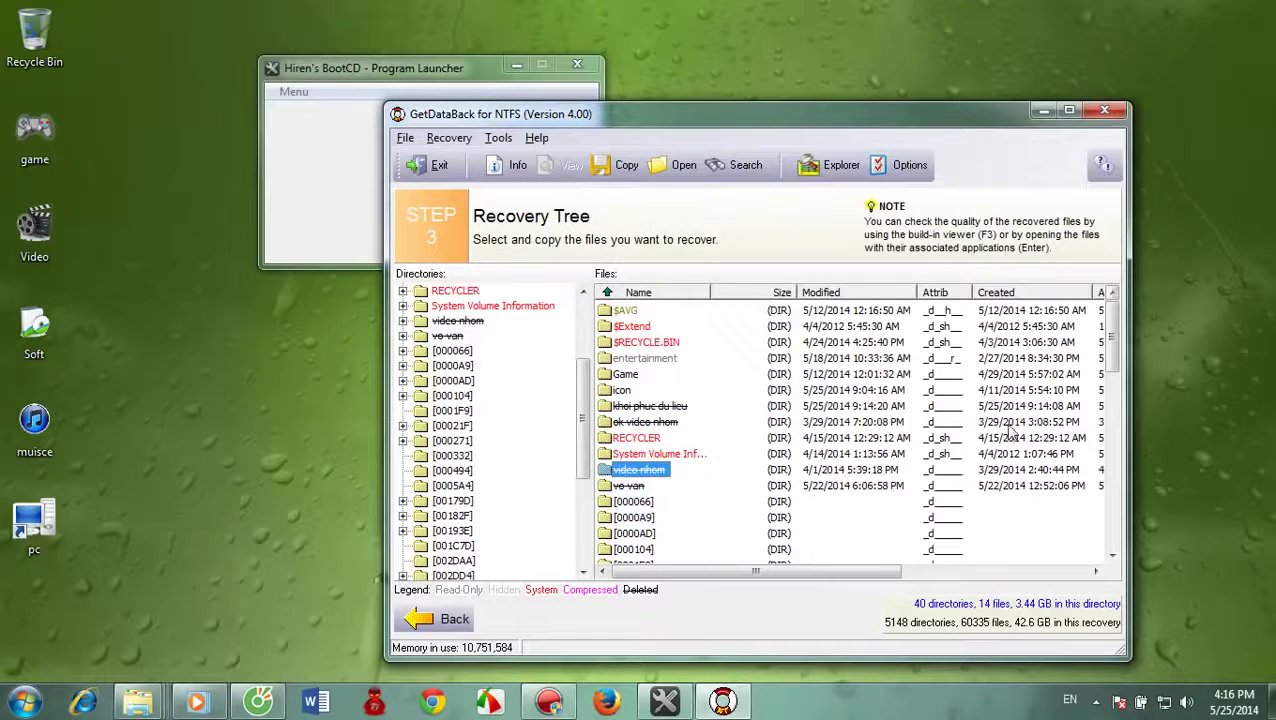
{"action": "left_click_drag", "start_coordinate": [1117, 341], "coordinate": [1112, 515]}
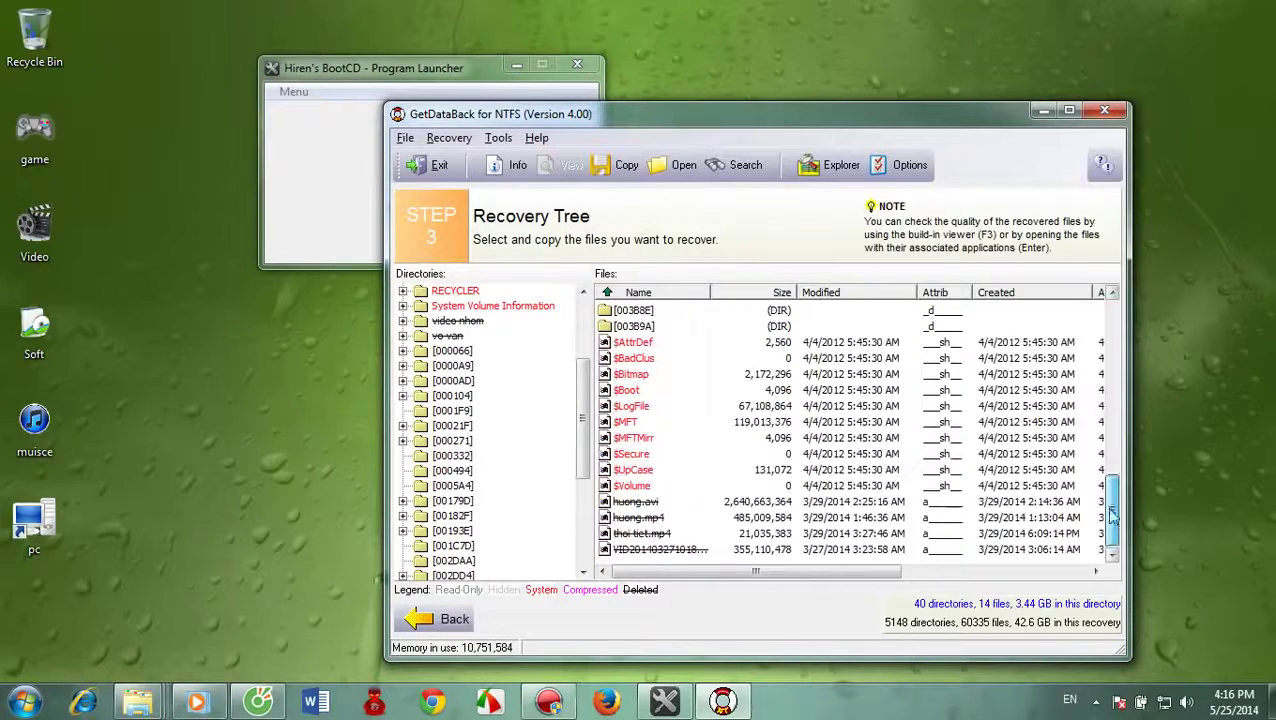
Select the deleted file huong.mp4 in the Recovery Tree and return to the start of the file list.
{"action": "left_click", "coordinate": [640, 517]}
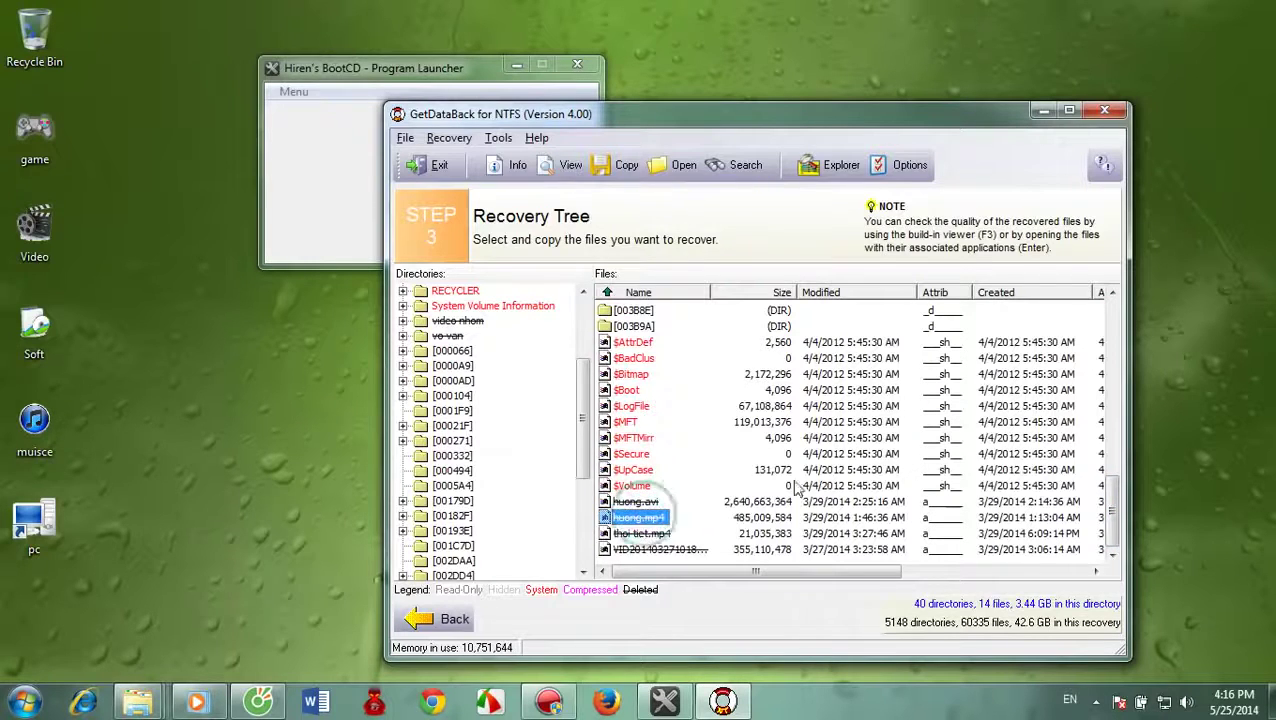
{"action": "left_click_drag", "start_coordinate": [1148, 362], "coordinate": [1144, 329]}
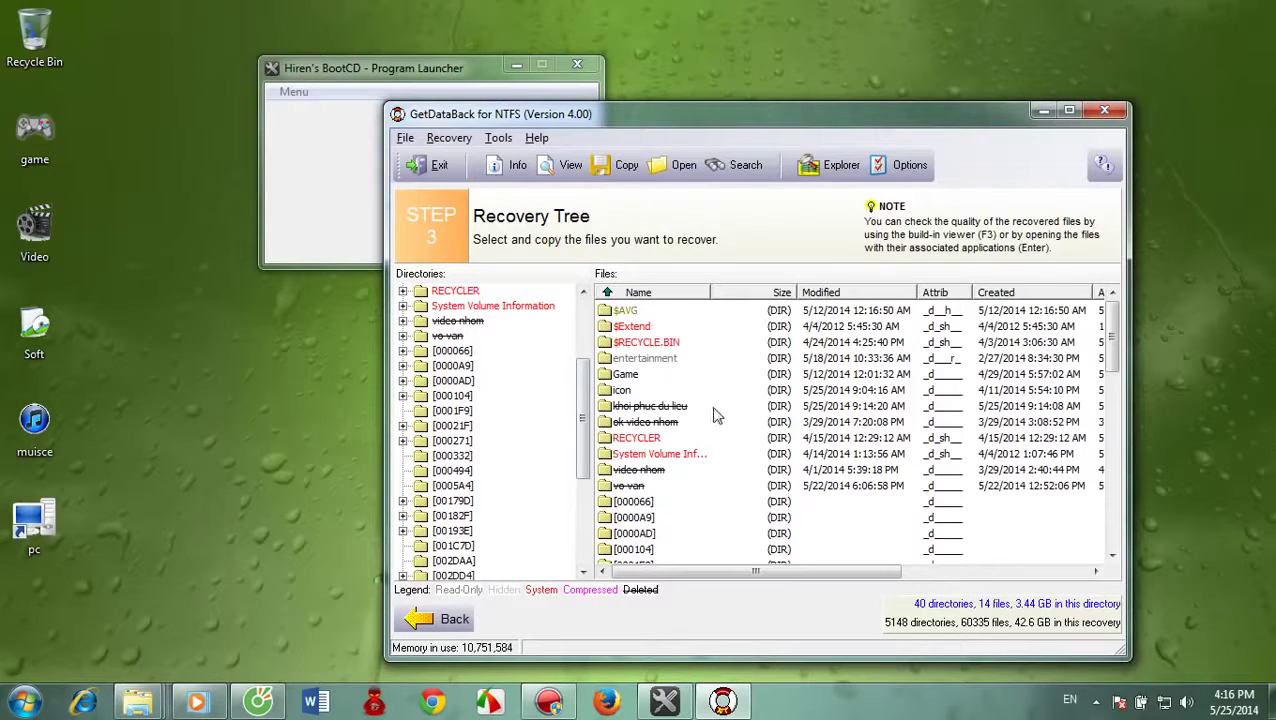
{"action": "left_click_drag", "start_coordinate": [845, 127], "coordinate": [527, 156]}
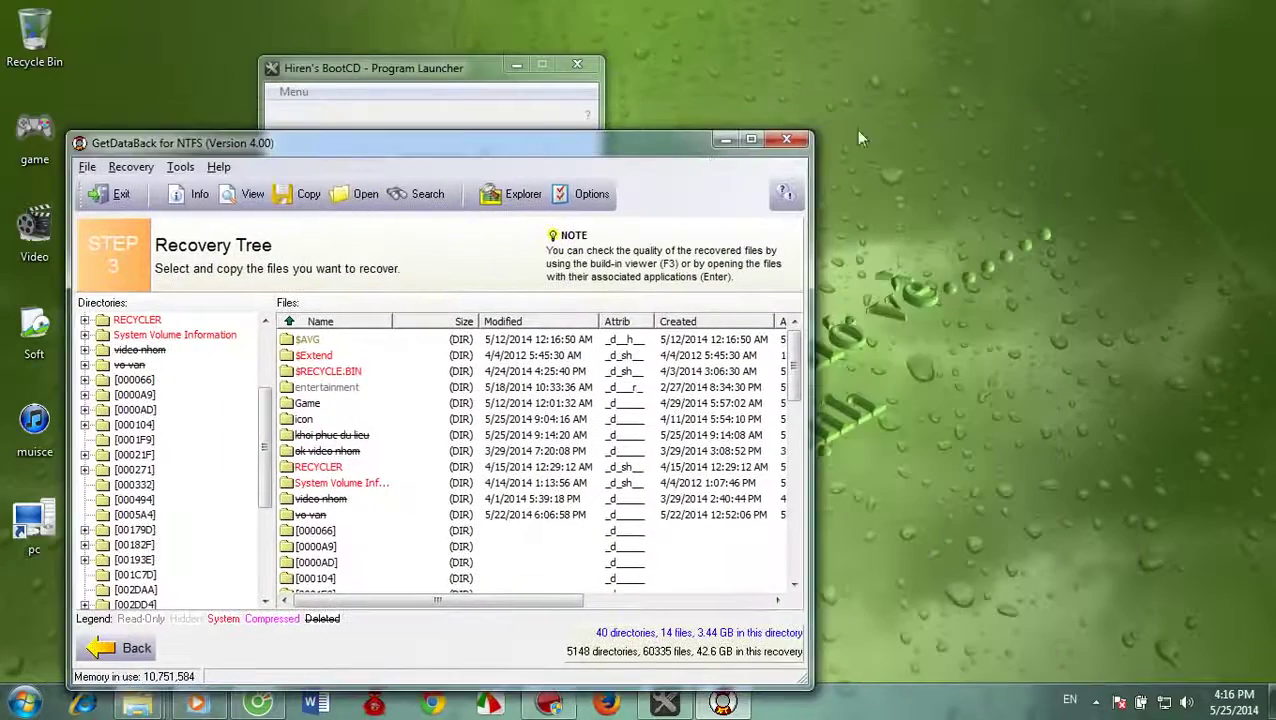
{"action": "right_click", "coordinate": [928, 108]}
{"action": "left_click", "coordinate": [978, 162]}
{"action": "left_click_drag", "start_coordinate": [408, 150], "coordinate": [717, 192]}
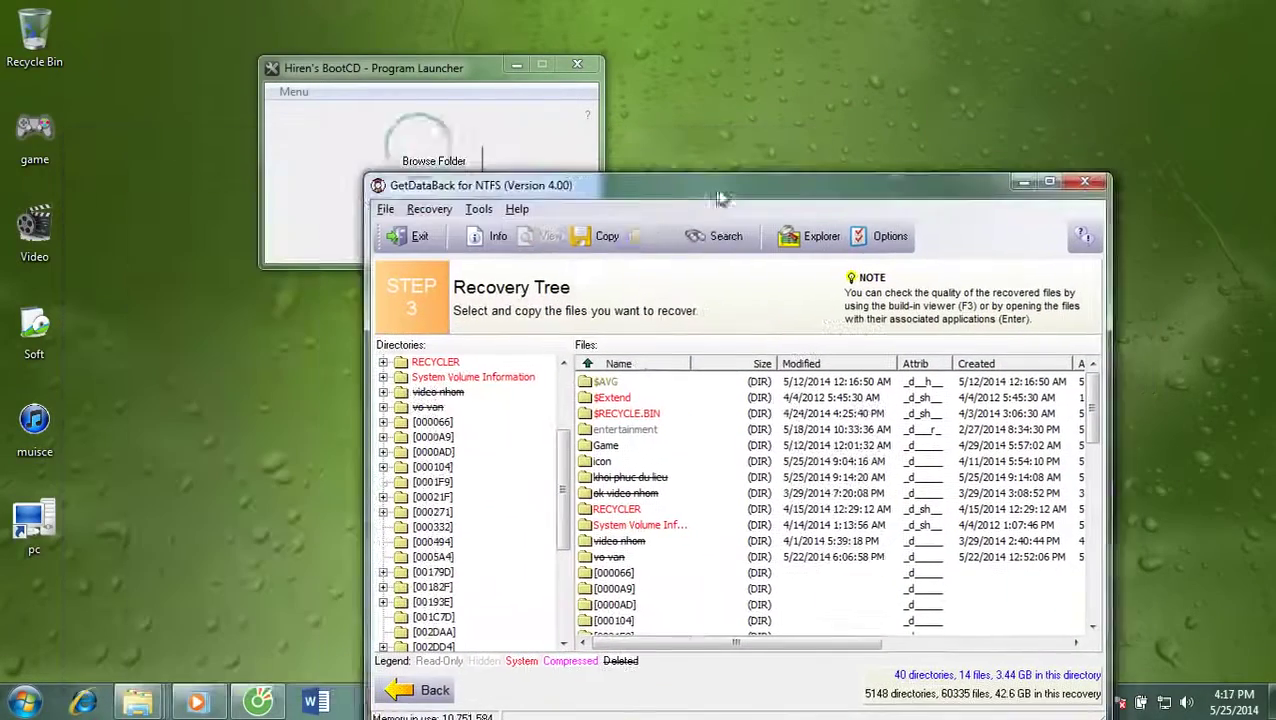
View the computer's hard disk drives, including entertainment (D:), and close the Computer window.
{"action": "left_click", "coordinate": [55, 503]}
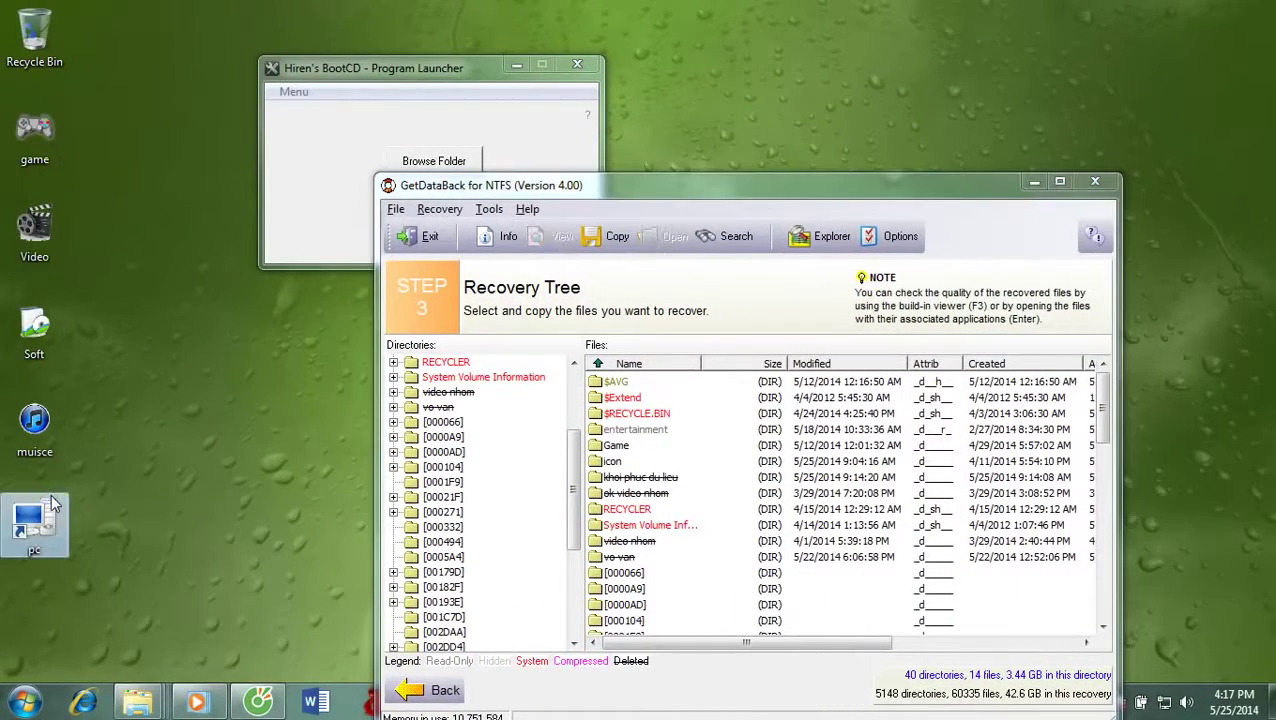
{"action": "double_click", "coordinate": [55, 503]}
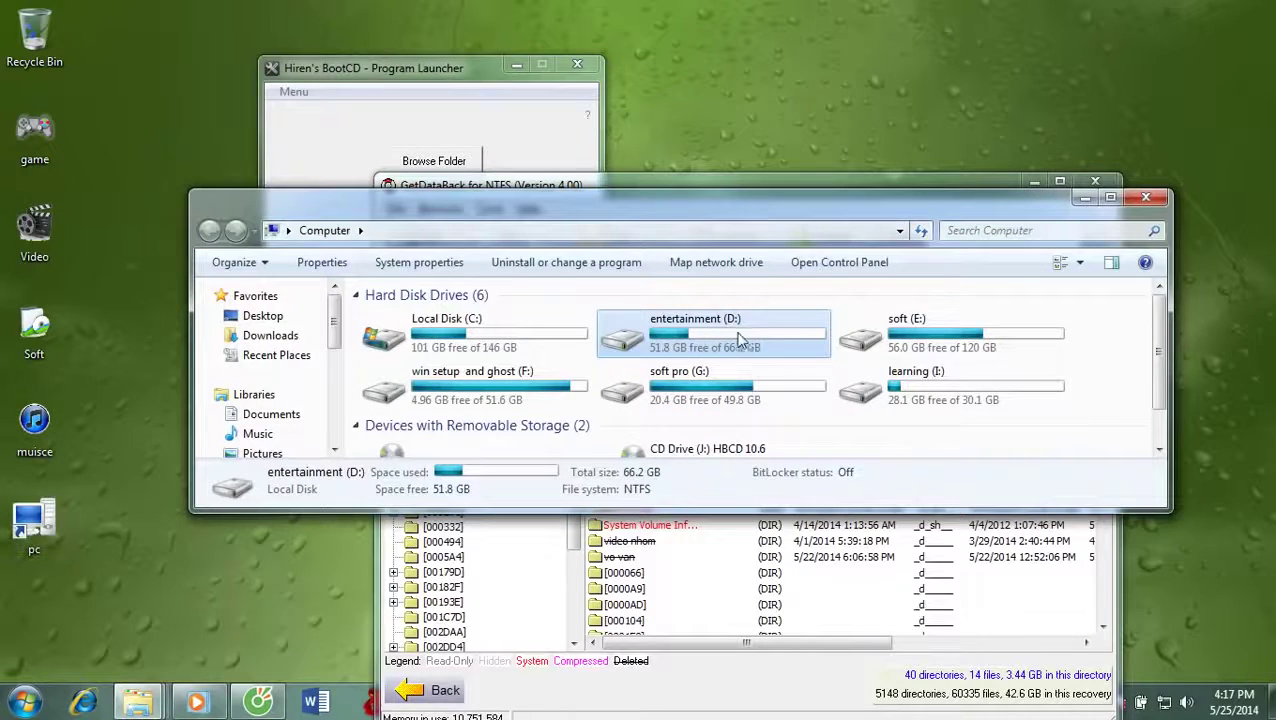
{"action": "left_click", "coordinate": [1146, 197]}
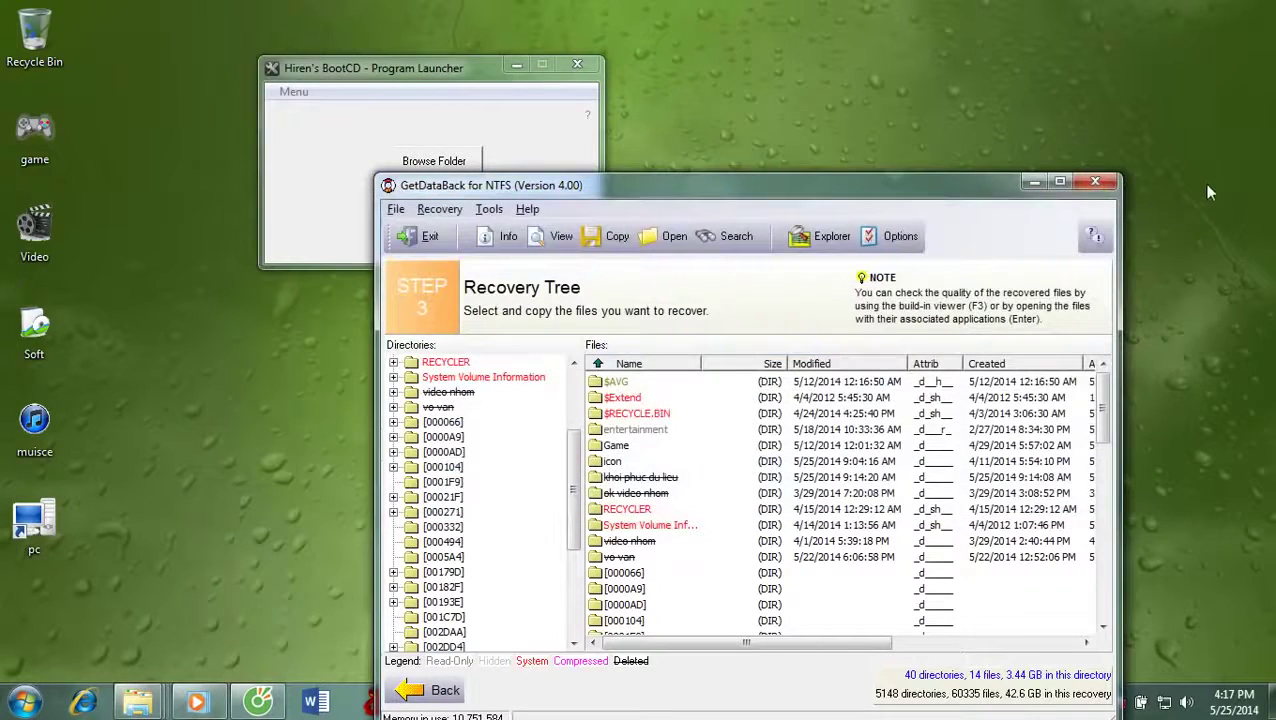
{"action": "right_click", "coordinate": [1206, 180]}
{"action": "left_click", "coordinate": [1183, 236]}
{"action": "right_click", "coordinate": [1189, 157]}
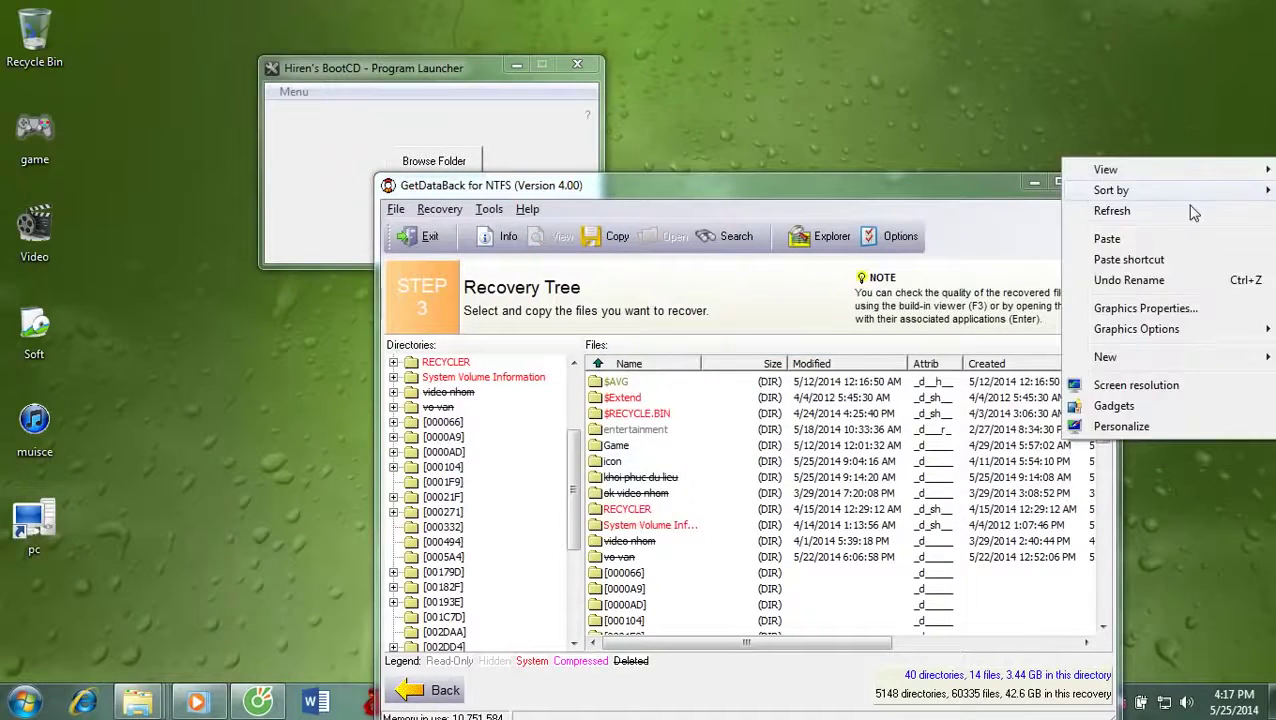
Exit GetDataBack for NTFS and confirm leaving the recovery session.
{"action": "left_click", "coordinate": [1030, 183]}
{"action": "left_click_drag", "start_coordinate": [1030, 183], "coordinate": [800, 162]}
{"action": "left_click", "coordinate": [864, 160]}
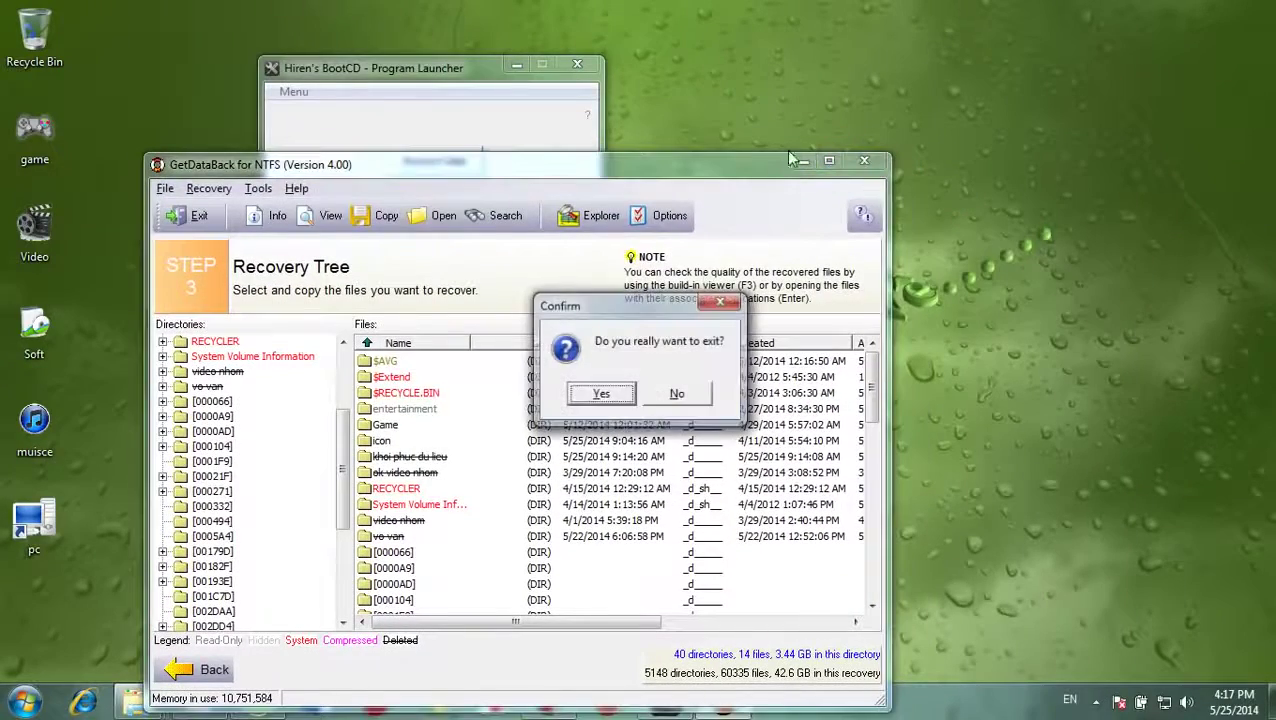
{"action": "left_click", "coordinate": [603, 394]}
Close the Hiren's BootCD Program Launcher and refresh the desktop.
{"action": "right_click", "coordinate": [712, 129]}
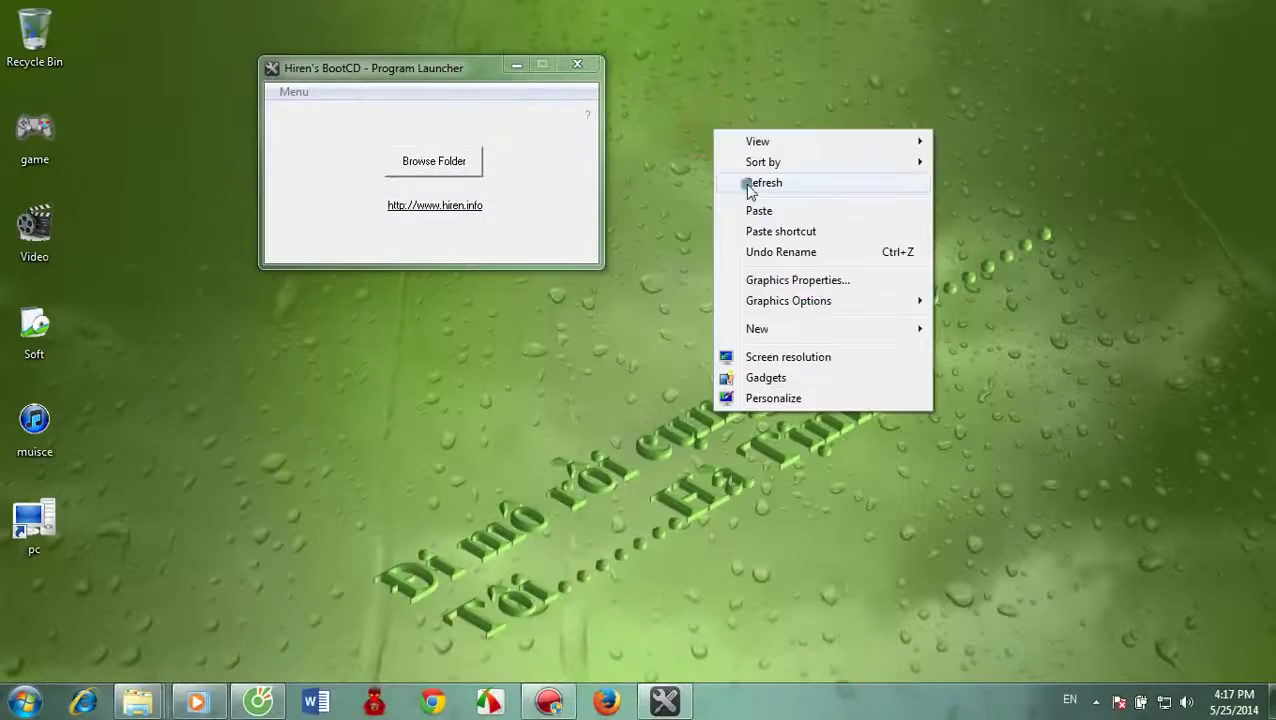
{"action": "left_click", "coordinate": [750, 186]}
{"action": "left_click", "coordinate": [577, 64]}
{"action": "right_click", "coordinate": [450, 64]}
{"action": "left_click", "coordinate": [487, 117]}
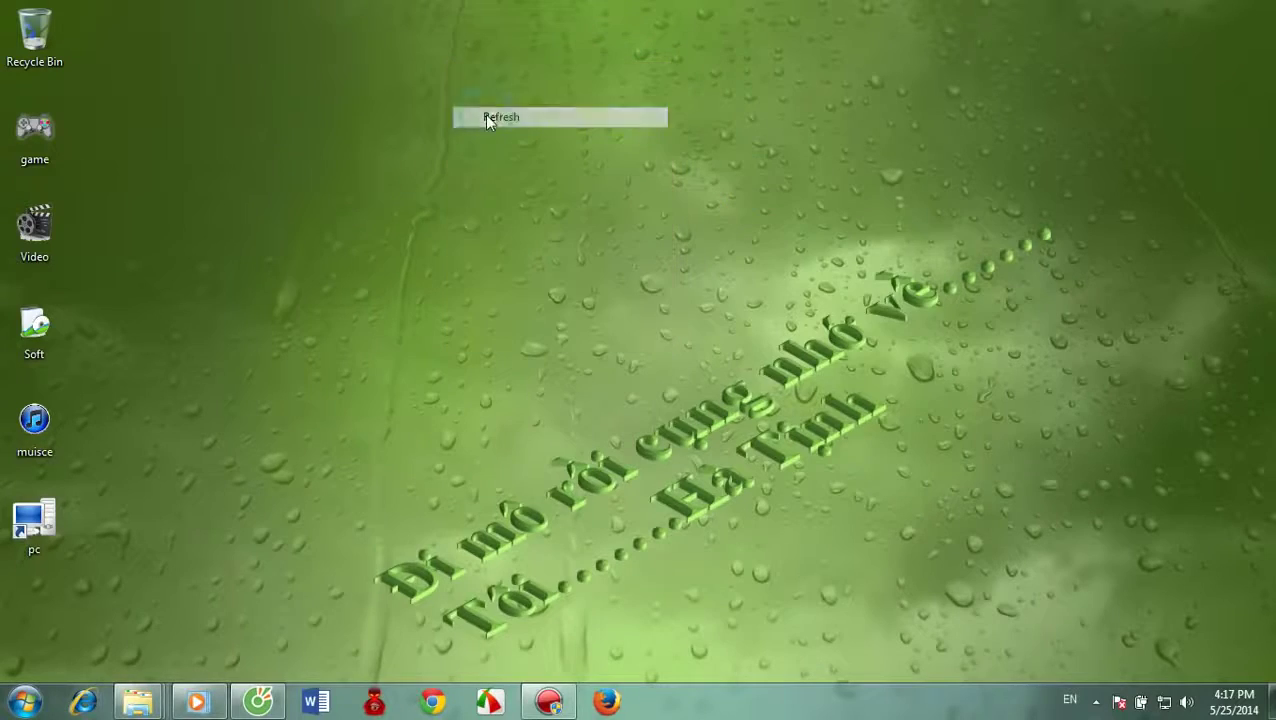
{"action": "left_click", "coordinate": [258, 701]}
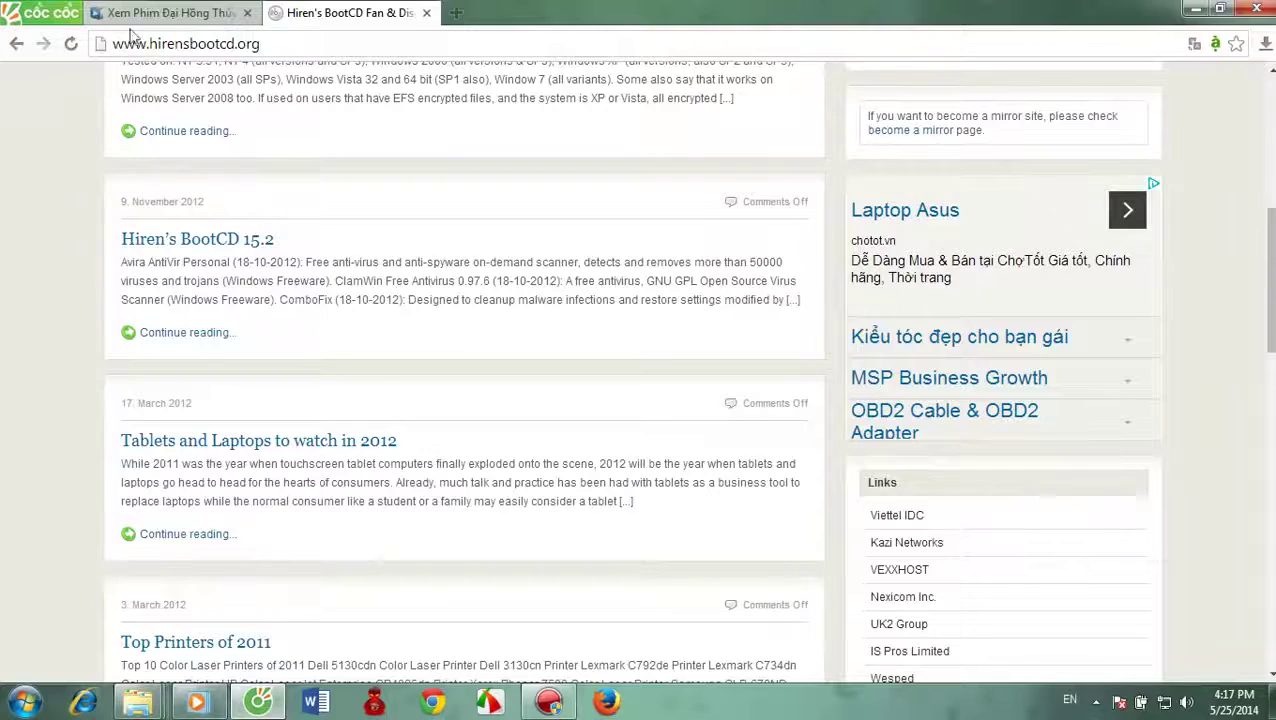
{"action": "left_click", "coordinate": [160, 12]}
{"action": "left_click", "coordinate": [335, 12]}
{"action": "left_click", "coordinate": [295, 44]}
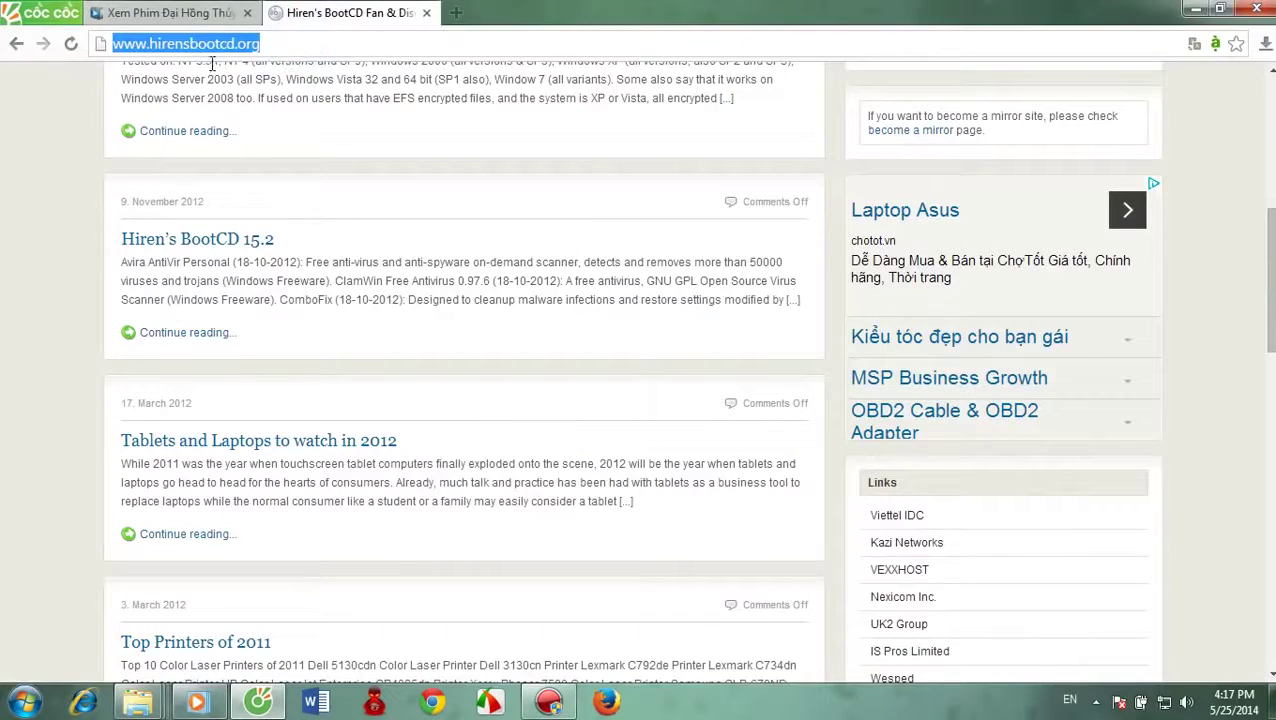
{"action": "left_click", "coordinate": [298, 44]}
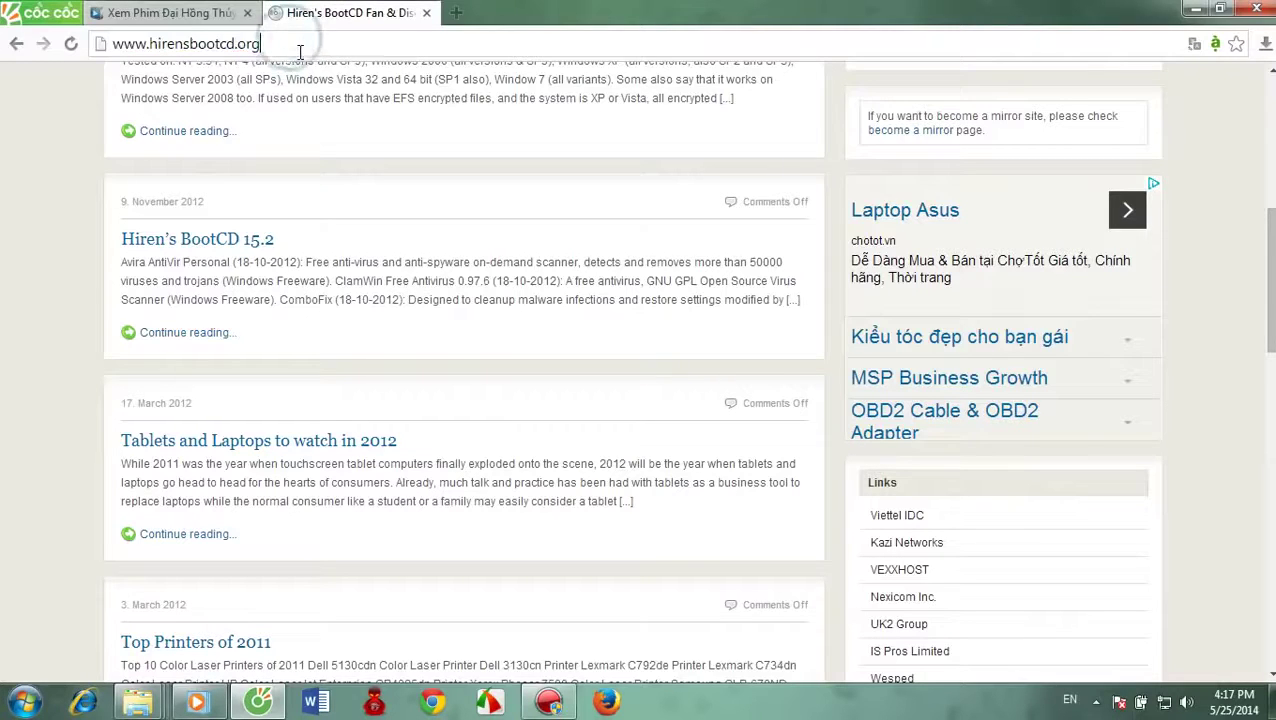
{"action": "left_click", "coordinate": [1195, 9]}
{"action": "right_click", "coordinate": [604, 110]}
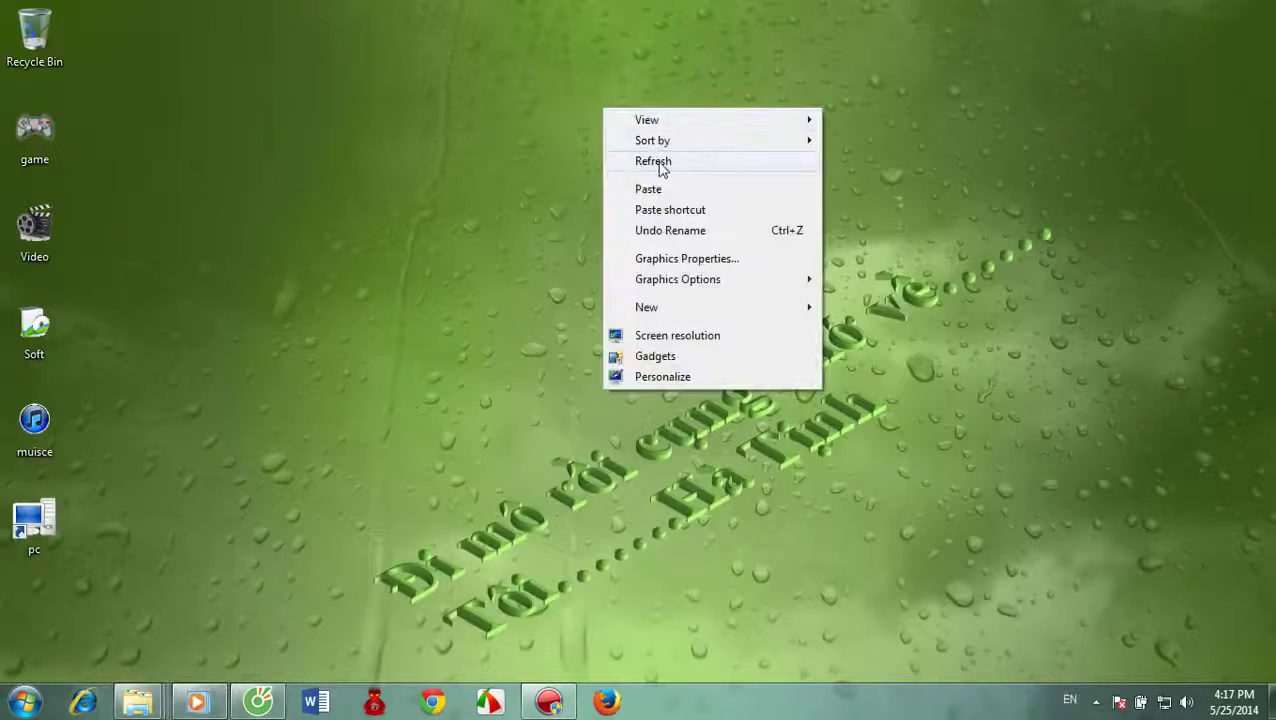
{"action": "left_click", "coordinate": [640, 161]}
{"action": "right_click", "coordinate": [182, 200]}
{"action": "left_click", "coordinate": [231, 254]}
{"action": "right_click", "coordinate": [240, 210]}
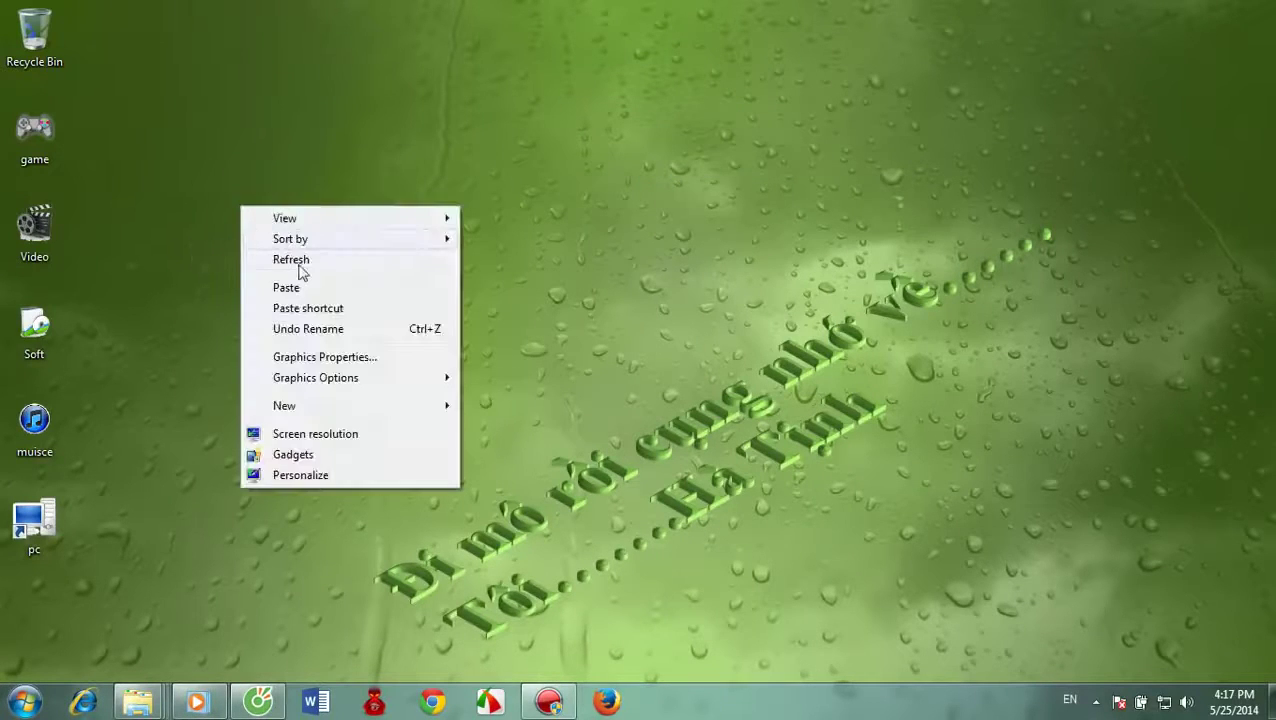
{"action": "left_click", "coordinate": [305, 256]}
{"action": "right_click", "coordinate": [298, 244]}
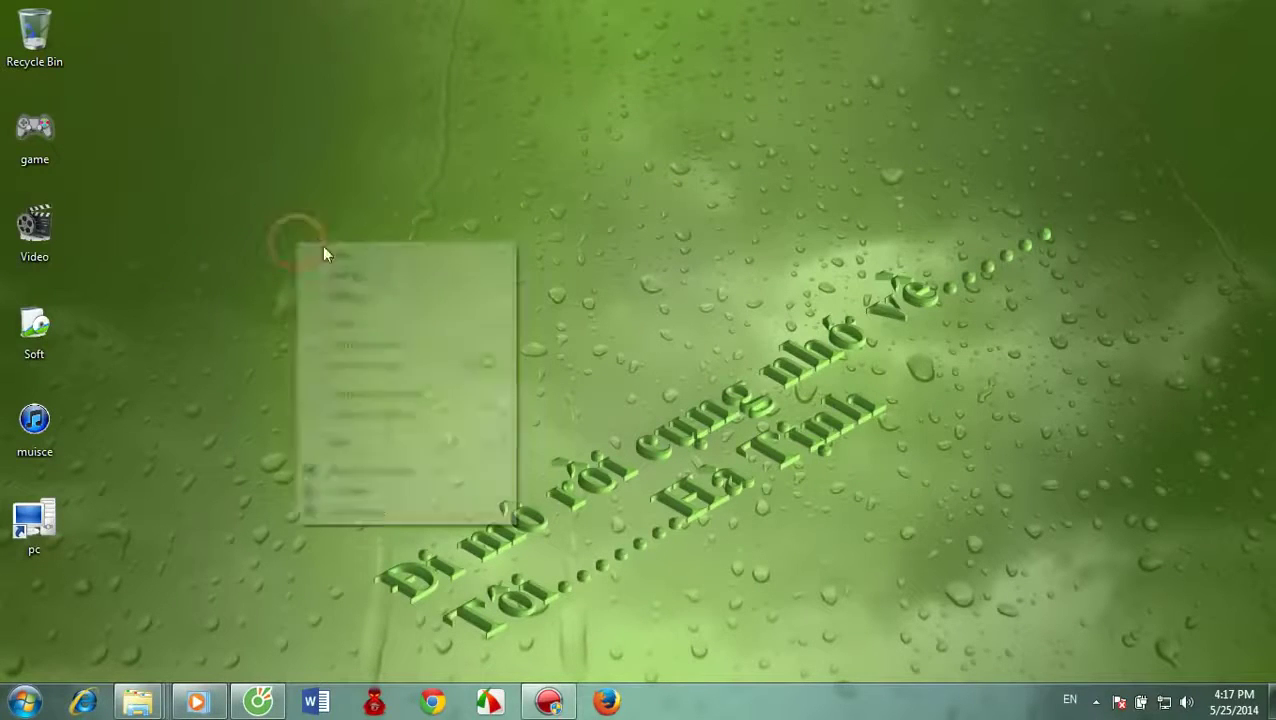
{"action": "left_click", "coordinate": [350, 296]}
{"action": "right_click", "coordinate": [327, 142]}
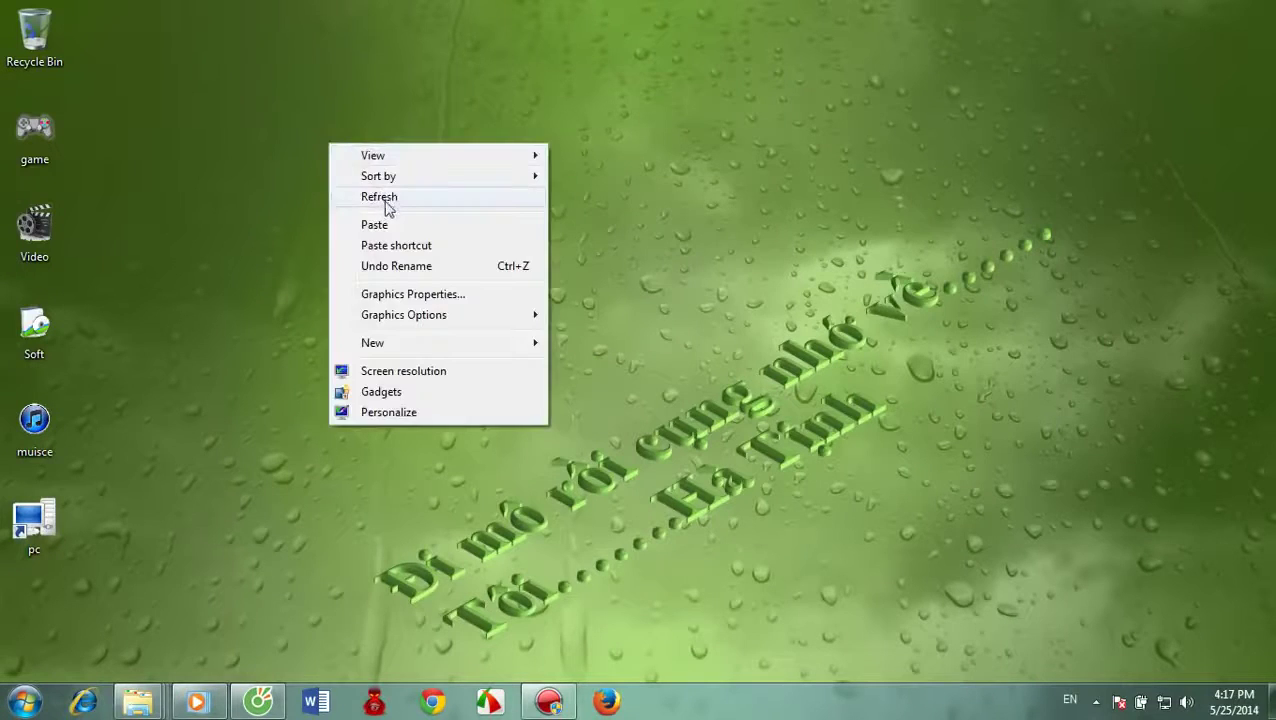
{"action": "left_click", "coordinate": [390, 206]}
{"action": "right_click", "coordinate": [189, 165]}
{"action": "left_click", "coordinate": [249, 217]}
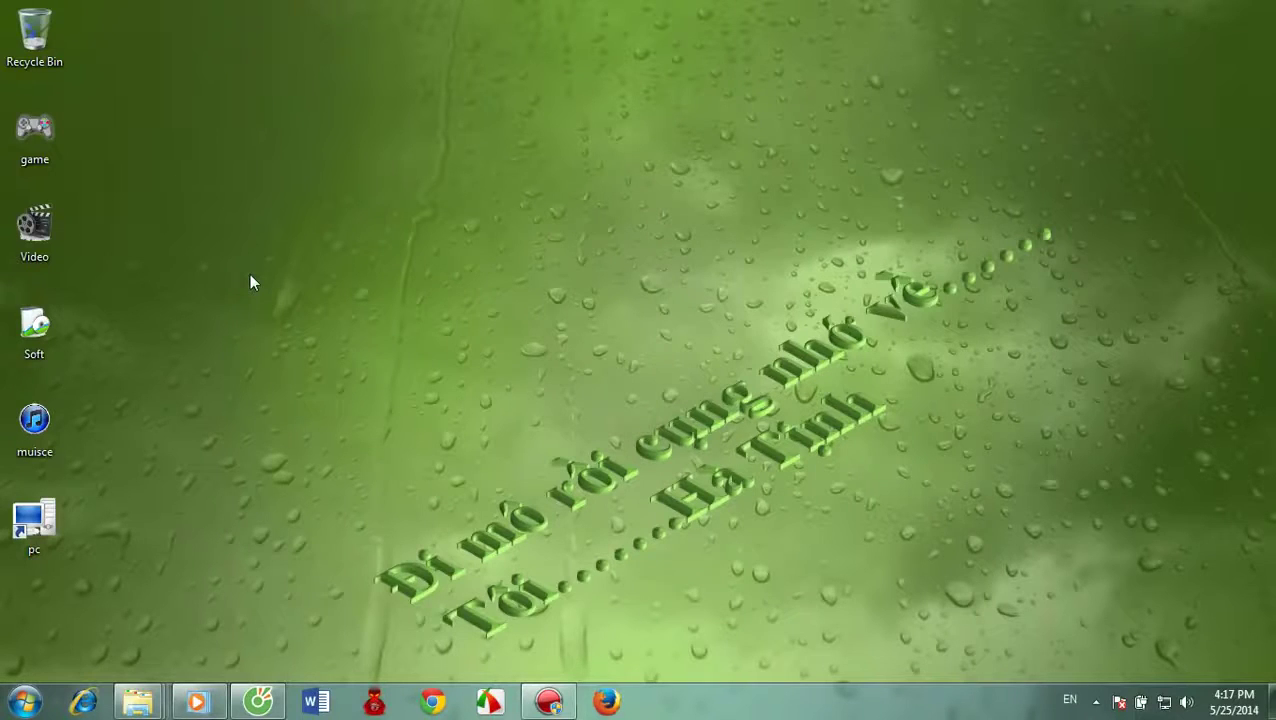
{"action": "right_click", "coordinate": [291, 197]}
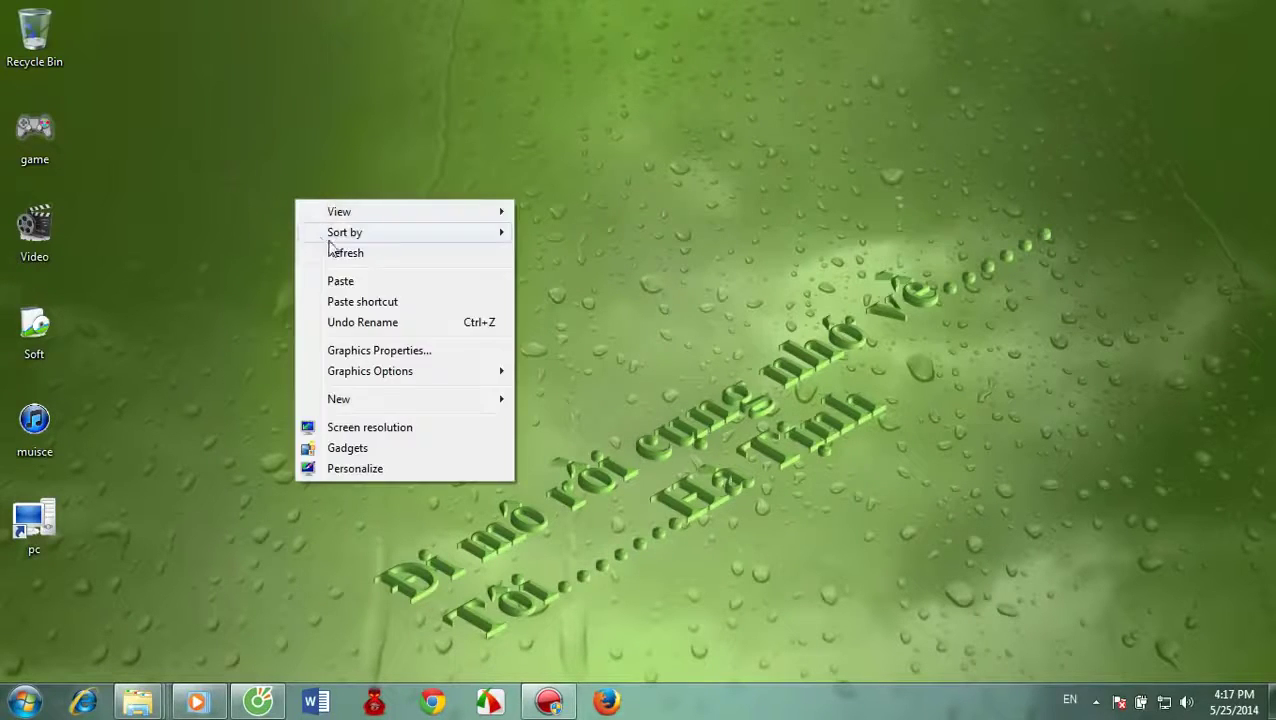
{"action": "left_click", "coordinate": [333, 249]}
{"action": "right_click", "coordinate": [284, 152]}
{"action": "left_click", "coordinate": [362, 210]}
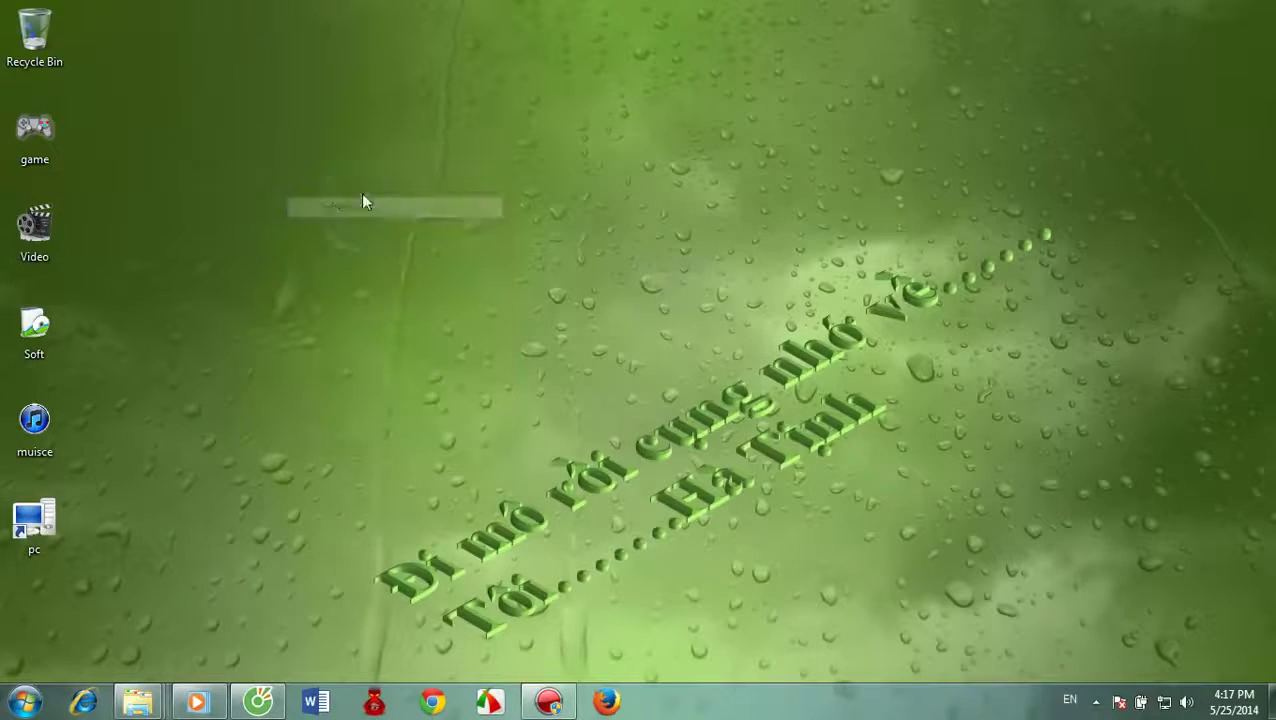